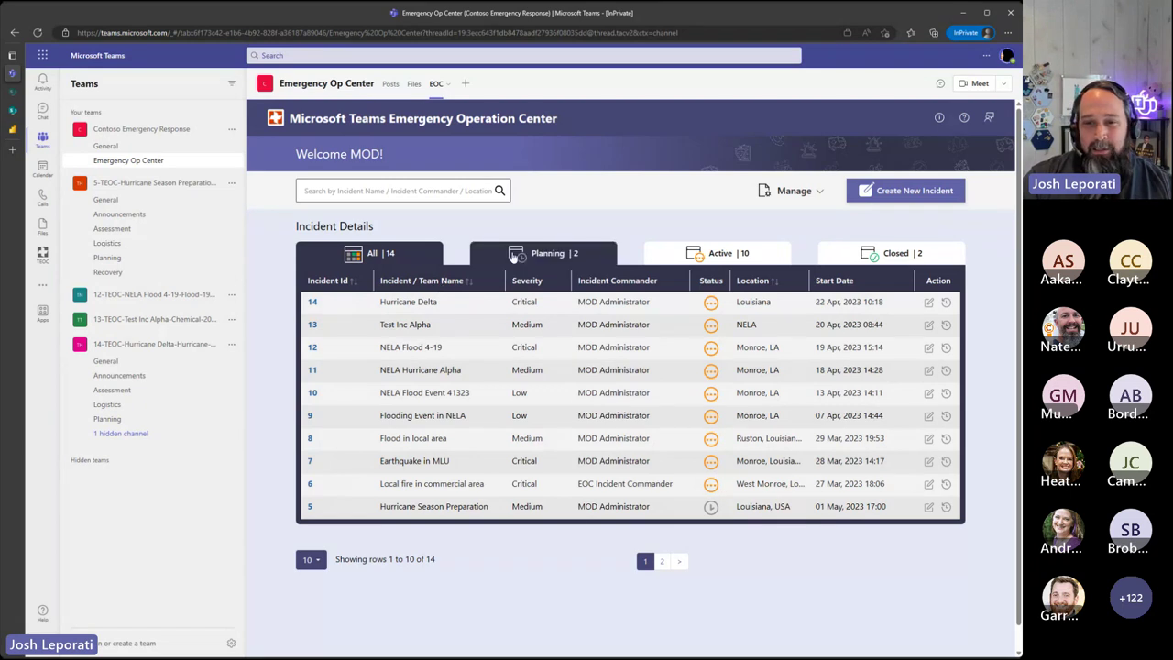
pyautogui.click(562, 256)
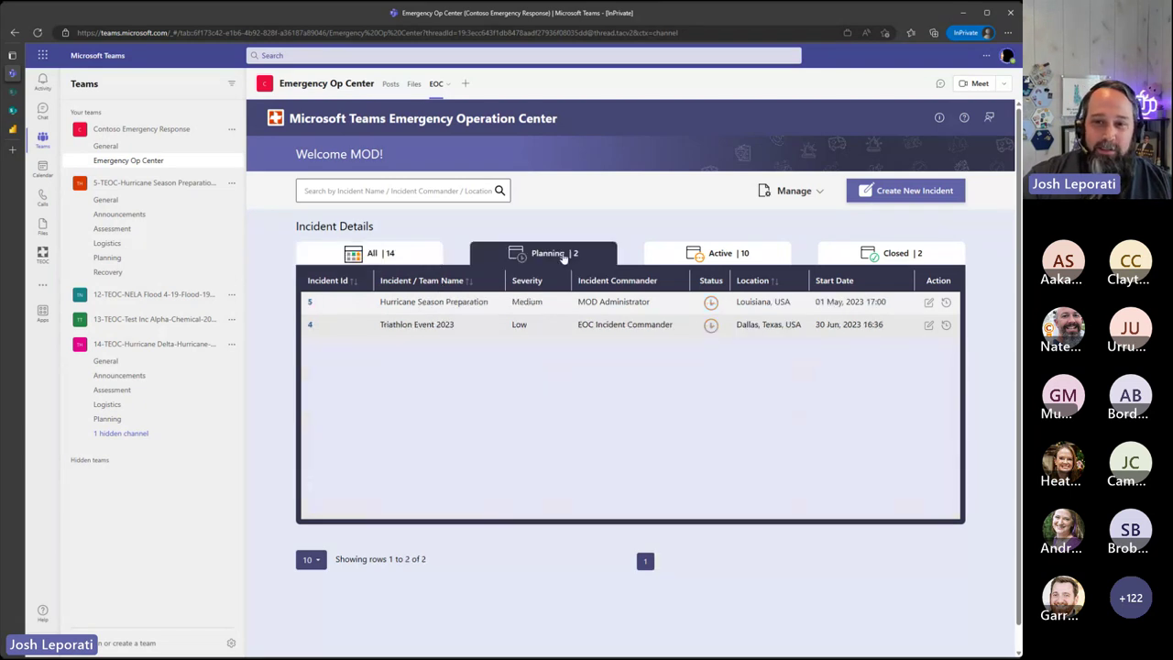
pyautogui.click(746, 256)
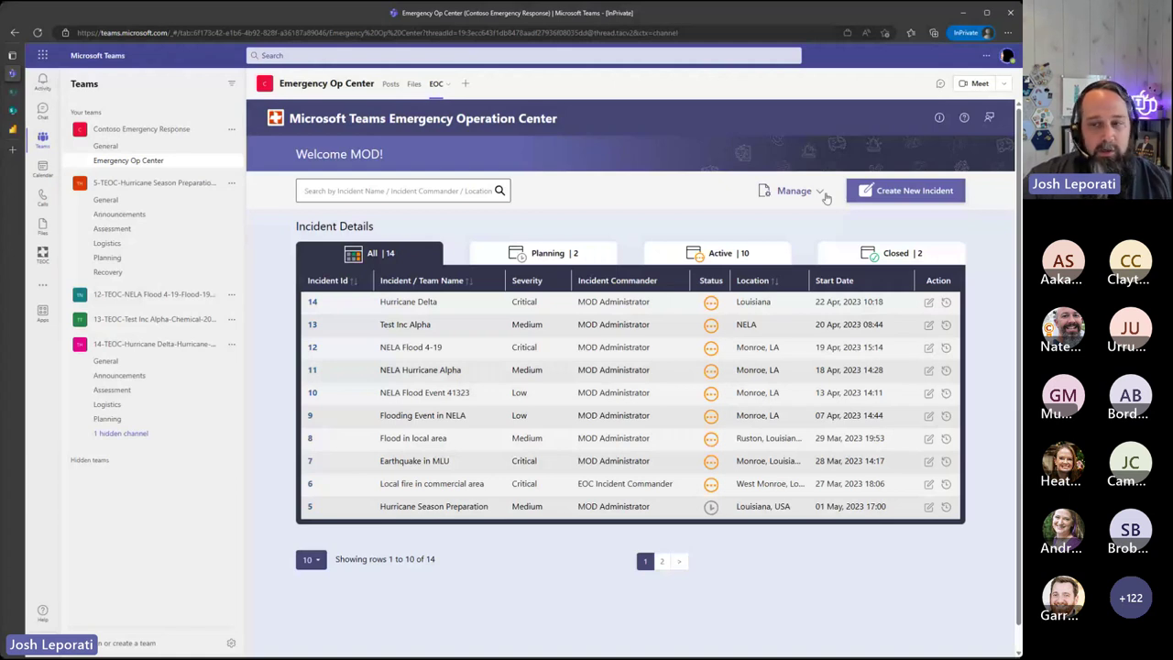
pyautogui.click(823, 192)
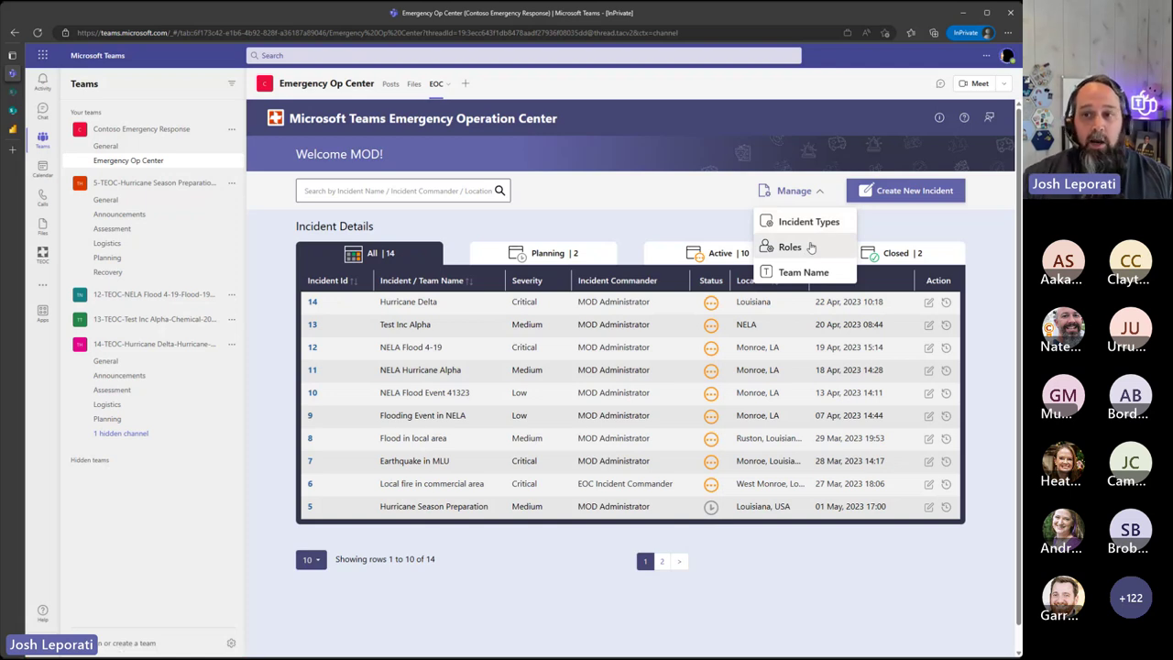
pyautogui.click(717, 206)
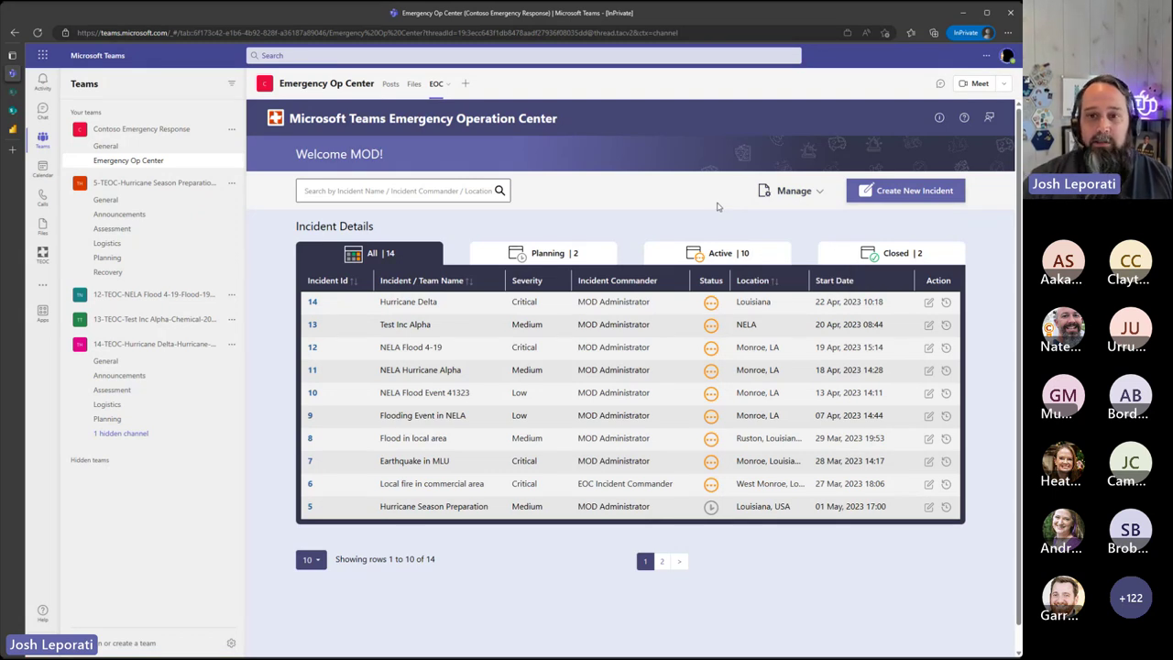
# Start a new incident form named 'Hurricane Echo' with Hurricane as the incident type.
pyautogui.click(916, 197)
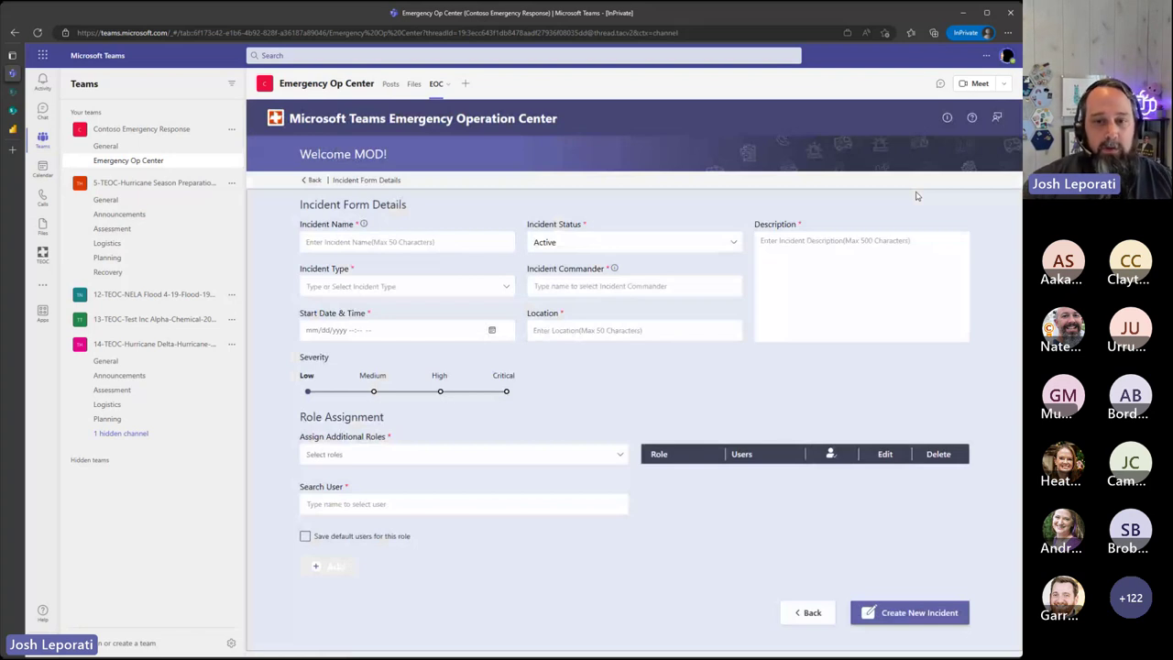
pyautogui.click(395, 246)
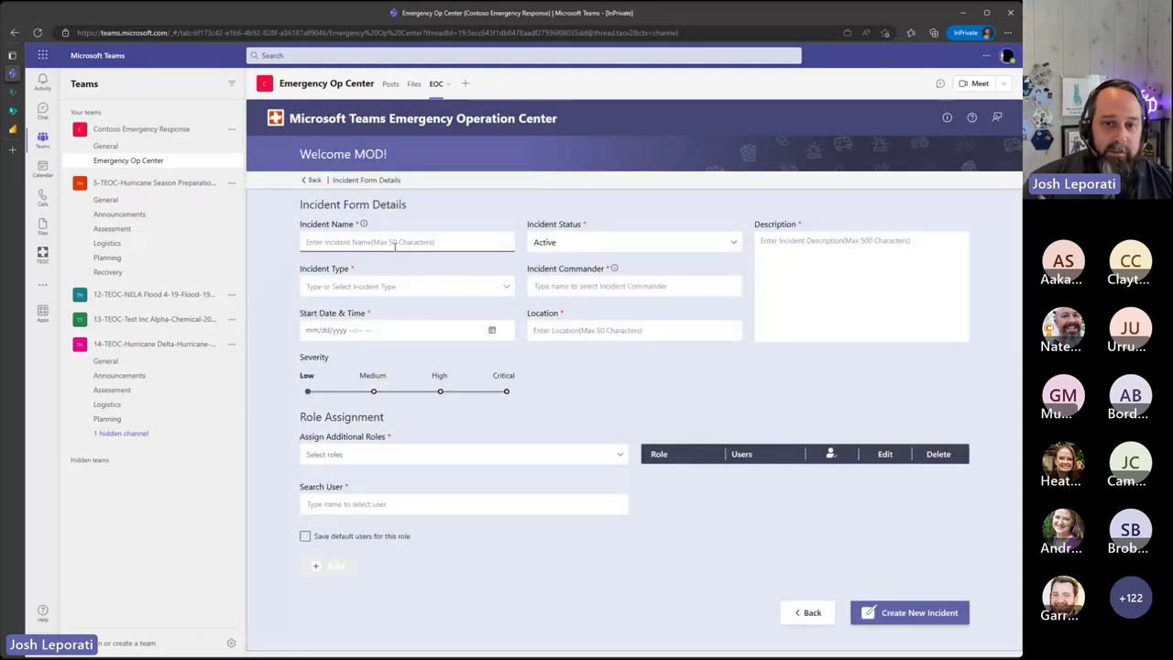
pyautogui.write('Hurricane')
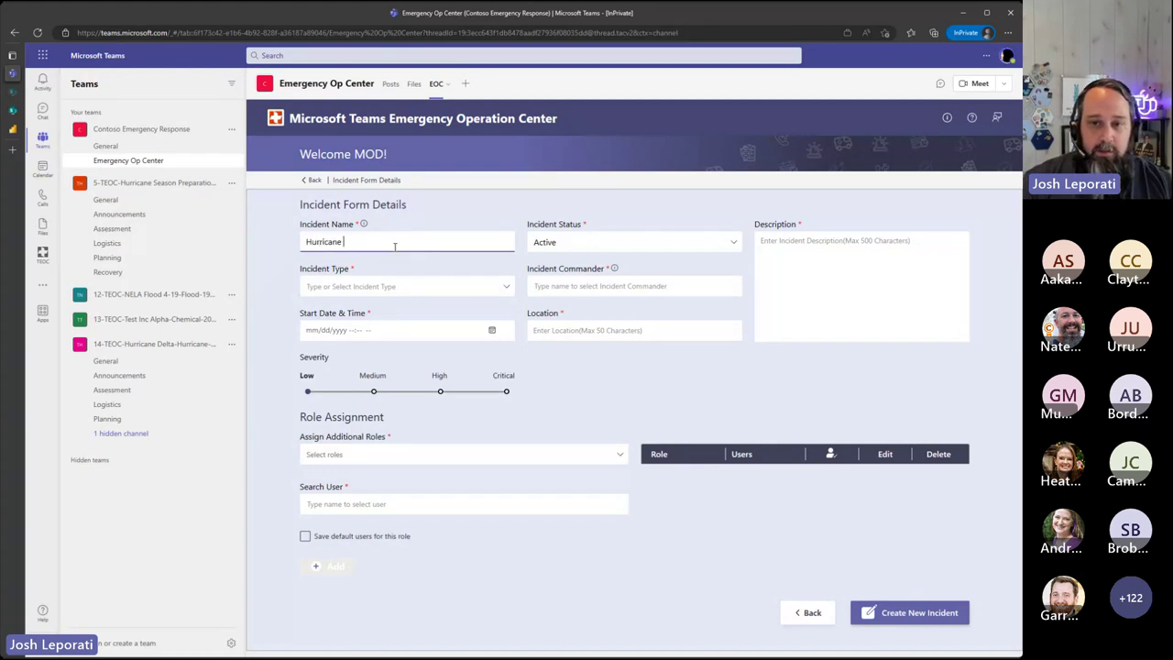
pyautogui.write(' Echo')
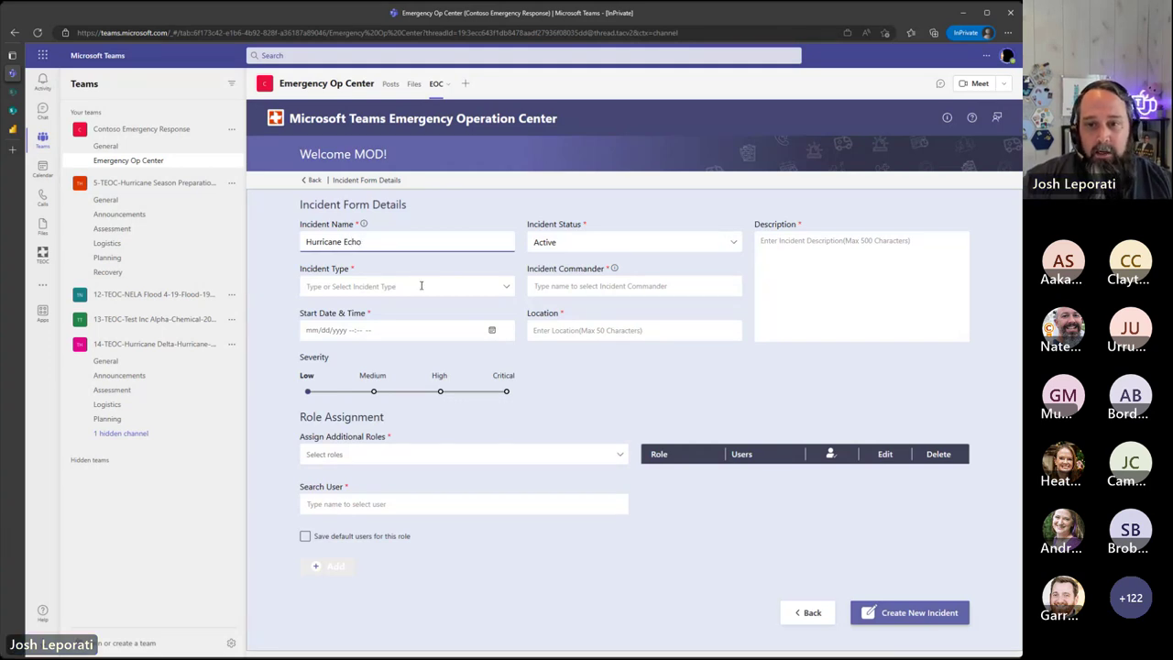
pyautogui.click(501, 291)
pyautogui.scroll(-10, 434, 375)
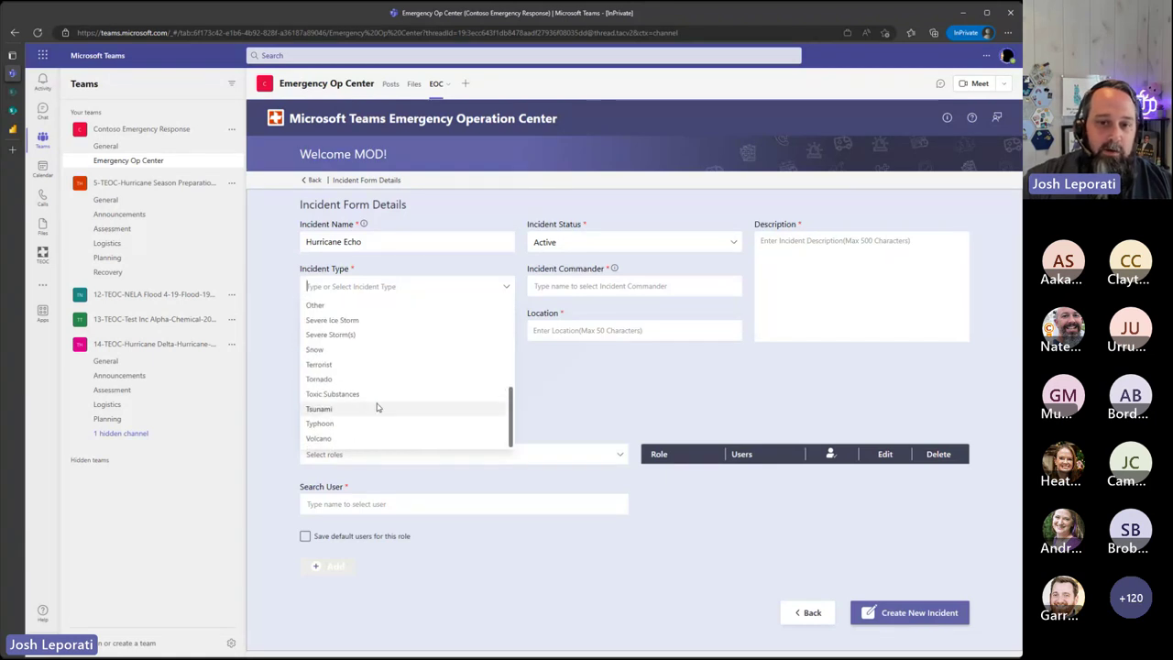
pyautogui.scroll(3, 376, 399)
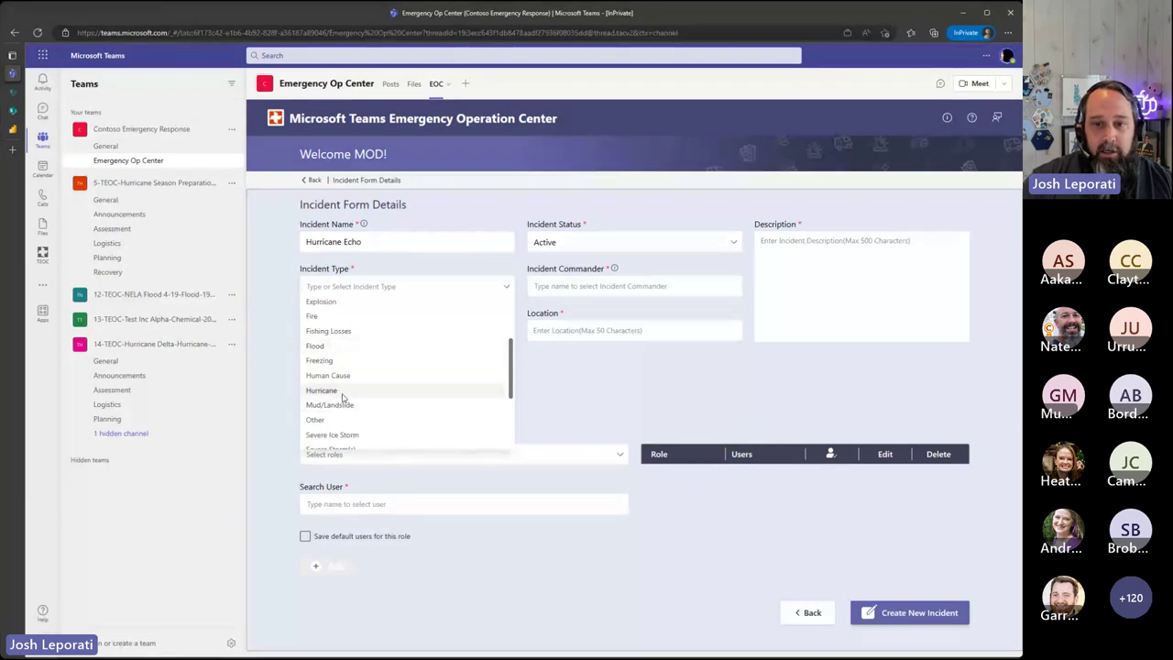
pyautogui.click(343, 392)
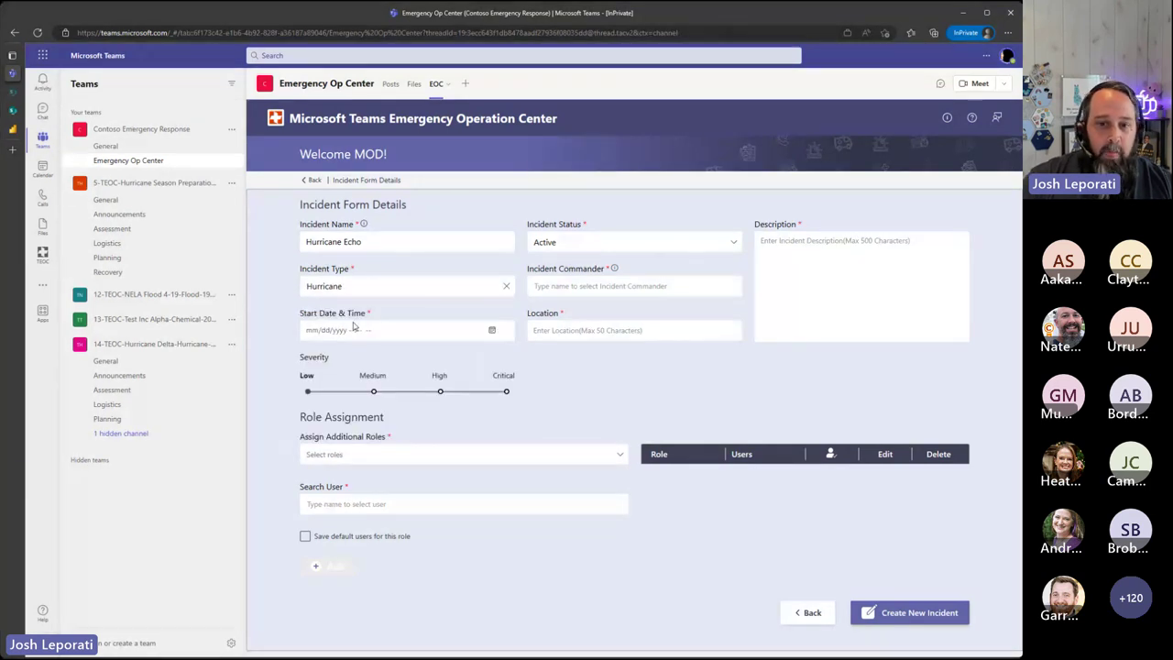
# Set the start to 04/25/2023 03:40 PM and status Planning, then search 'mod ad' for commander.
pyautogui.click(492, 331)
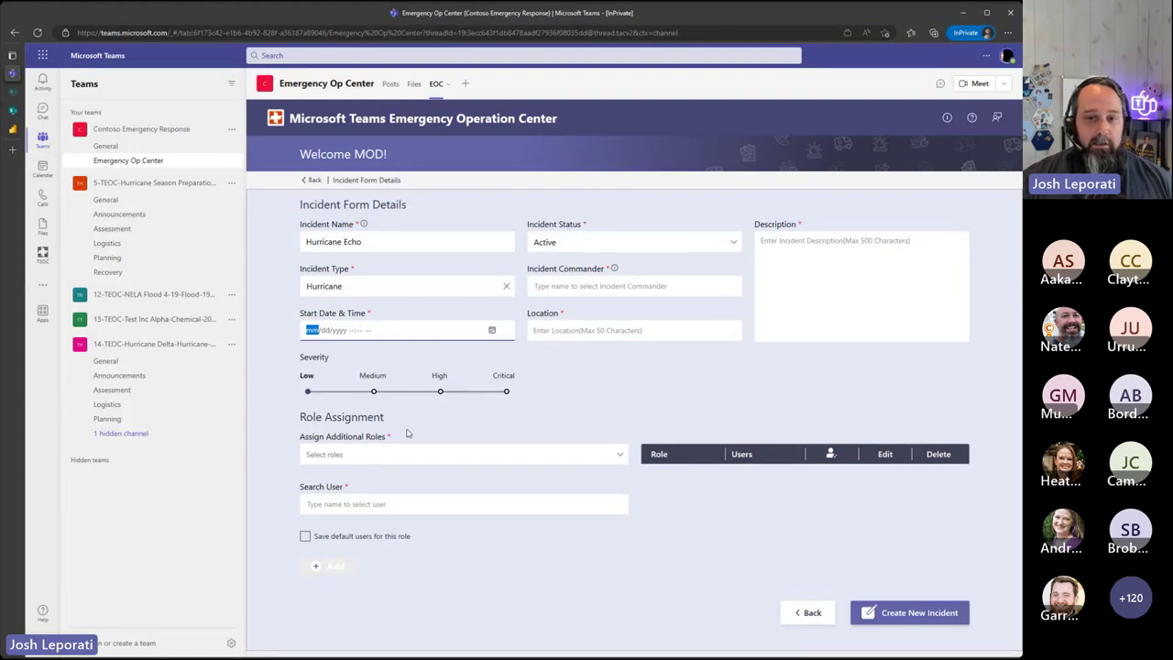
pyautogui.click(612, 242)
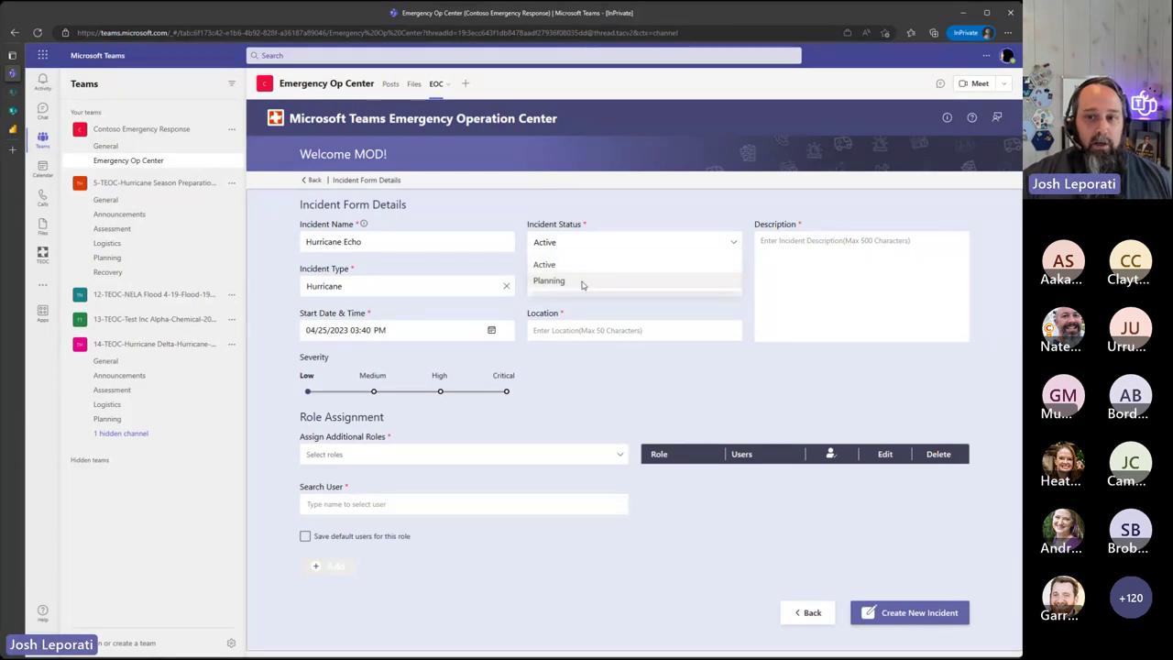
pyautogui.click(582, 285)
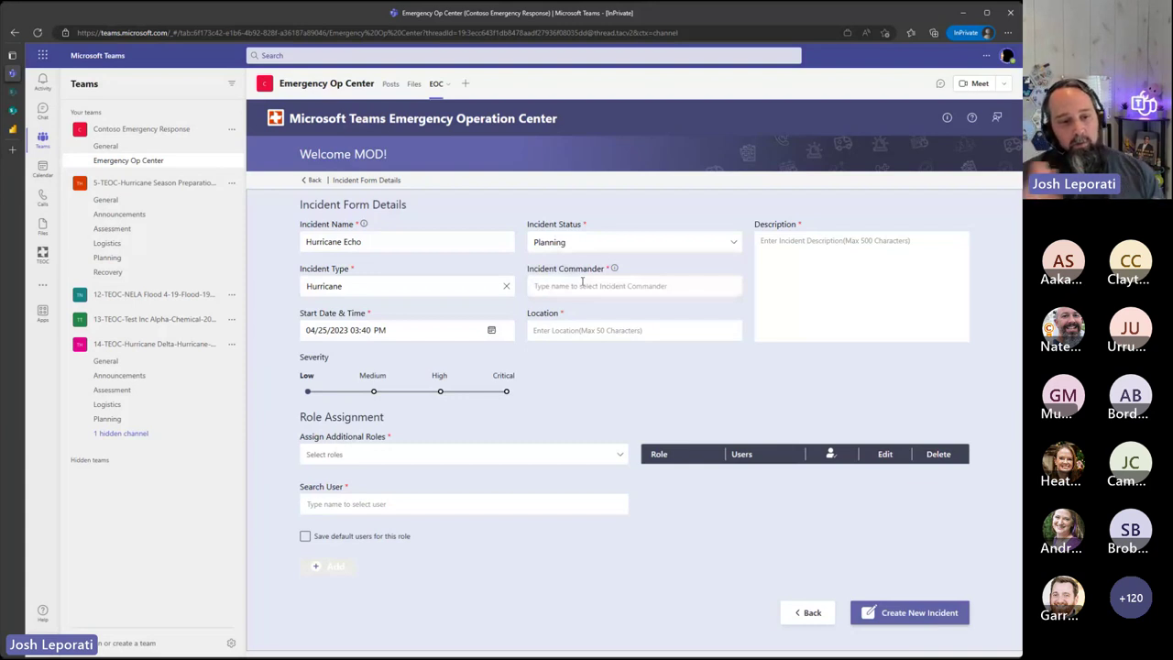
pyautogui.click(581, 285)
pyautogui.write('mod ad')
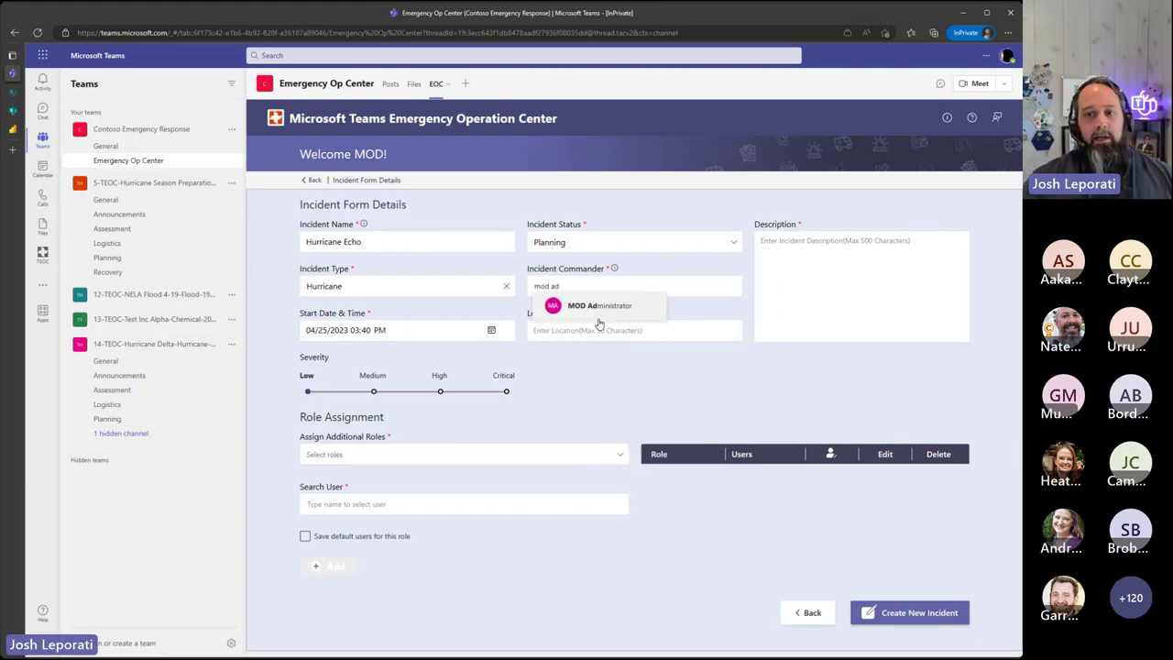
# Make the administrator incident commander, with location Louisiana and description 'inbound hurricane'.
pyautogui.click(602, 310)
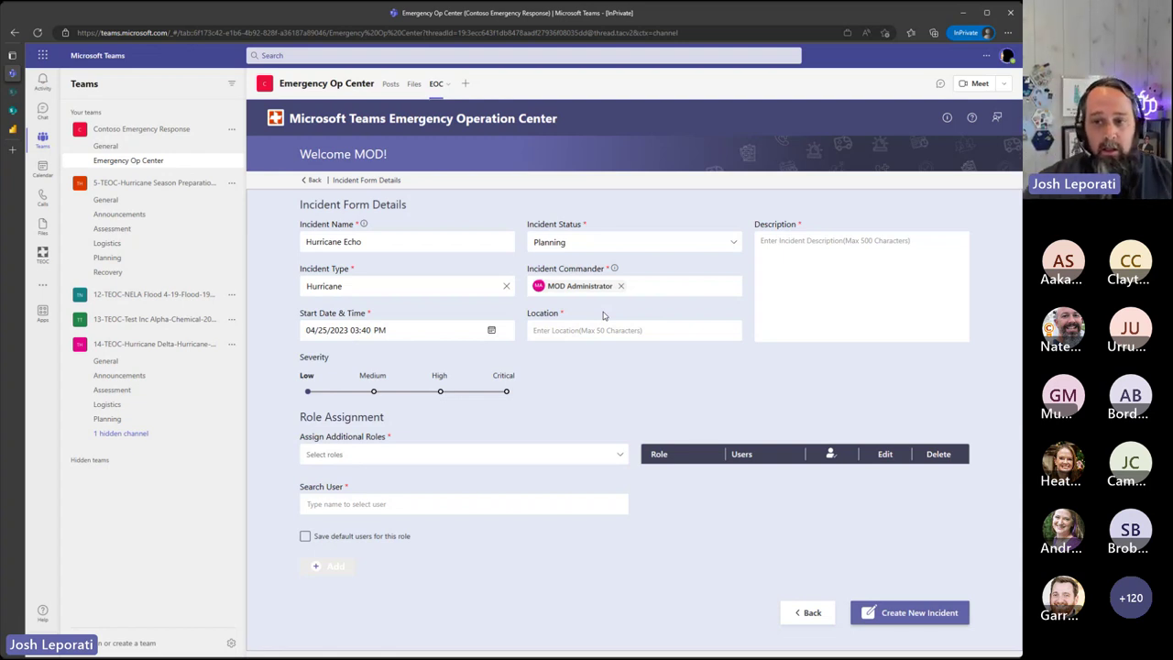
pyautogui.click(616, 331)
pyautogui.write('Louisiana')
pyautogui.click(841, 292)
pyautogui.write('inbound hu')
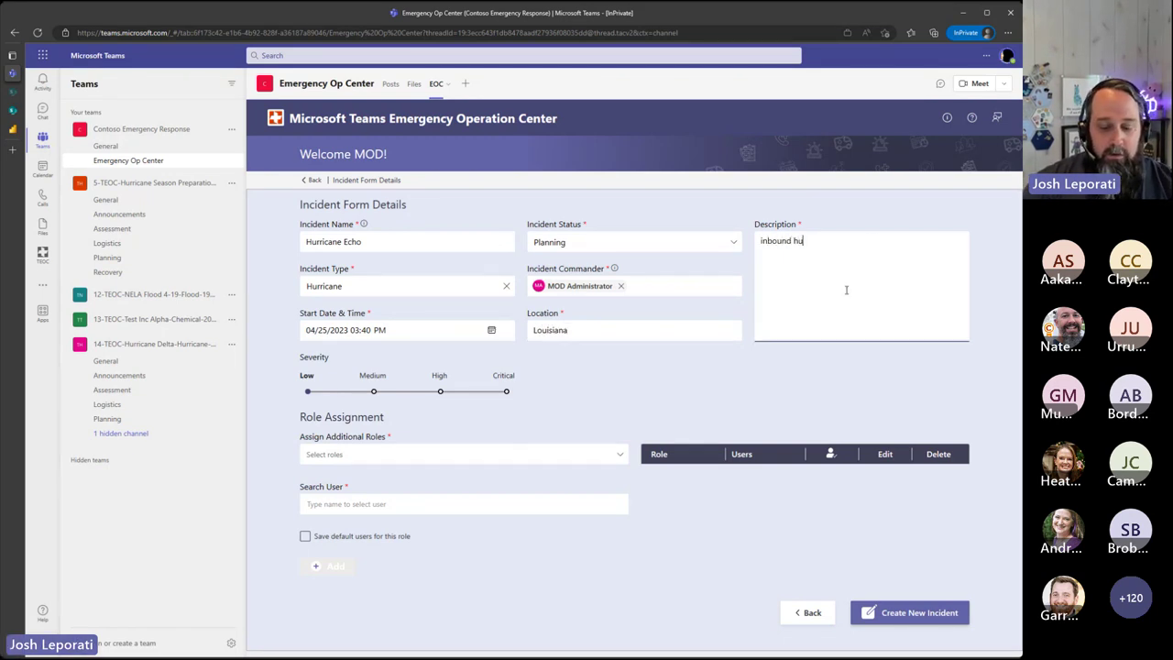
pyautogui.write('rricane')
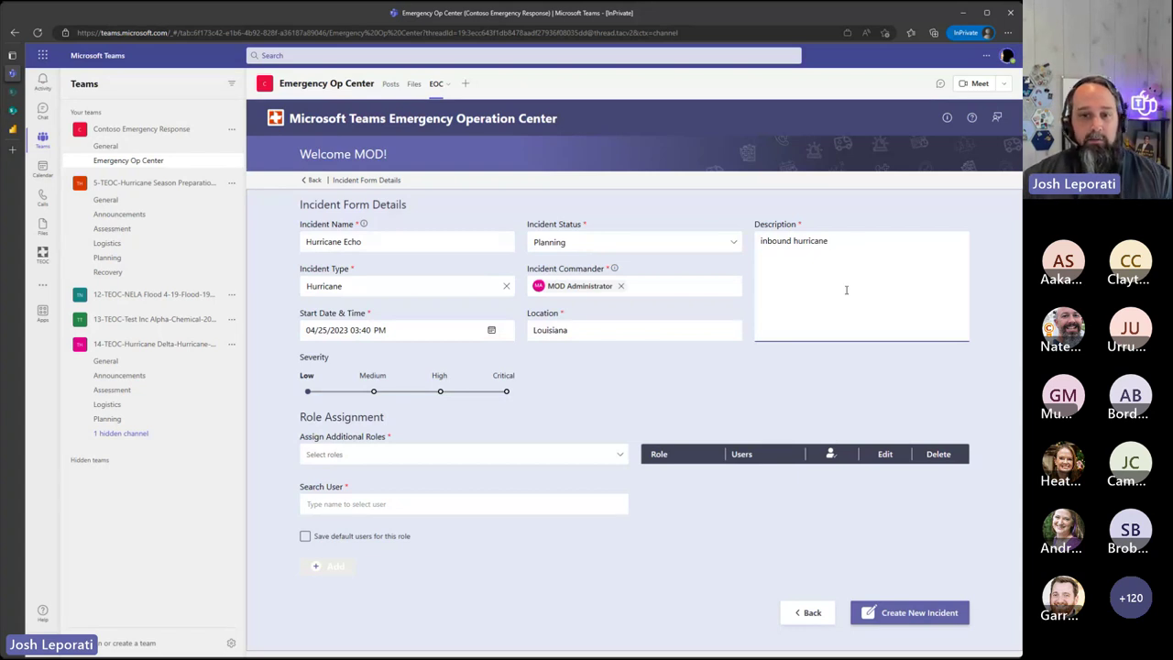
# Set the Severity slider on the Hurricane Echo form to Critical.
pyautogui.click(505, 393)
pyautogui.click(506, 392)
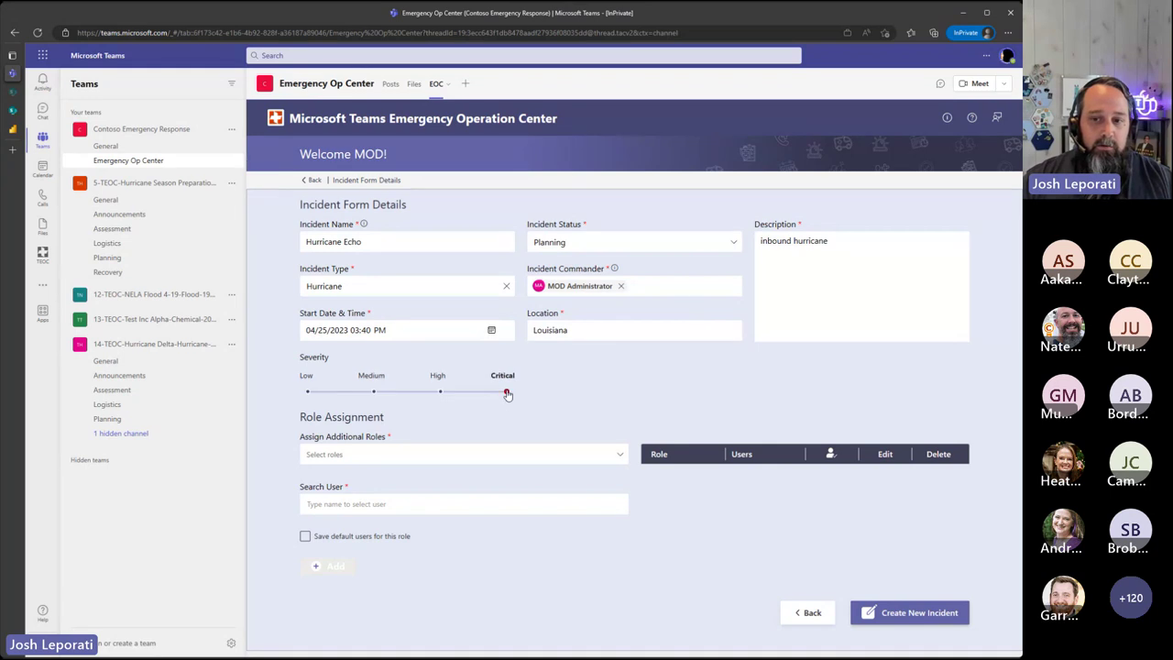
pyautogui.click(623, 455)
pyautogui.scroll(-1, 399, 513)
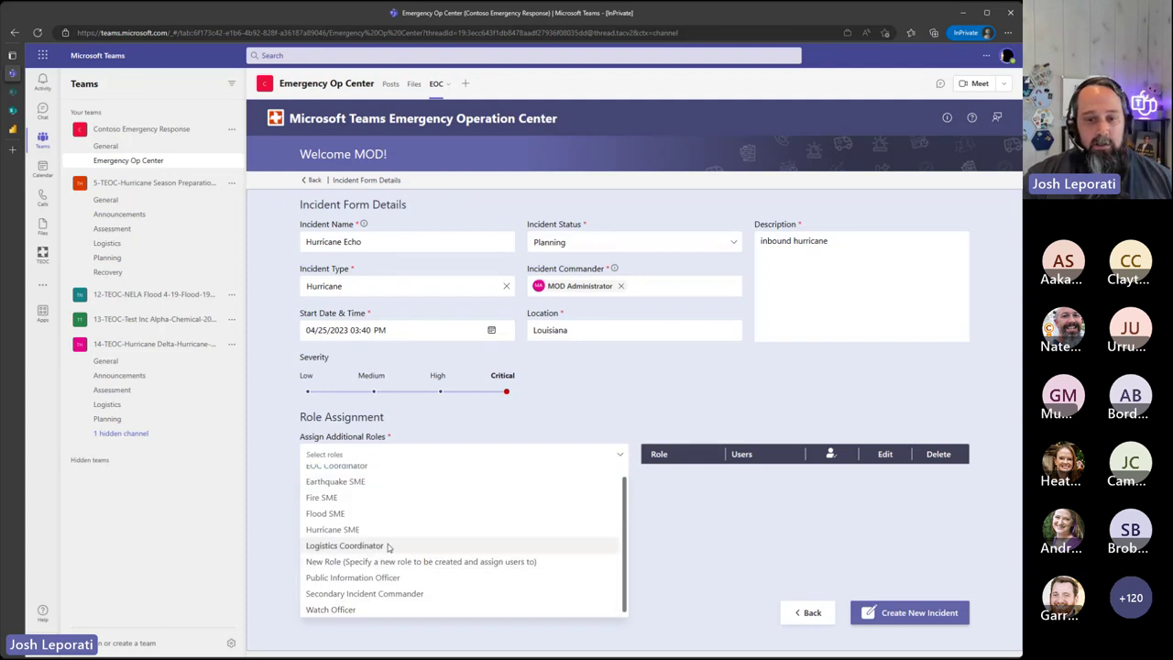
# Add the Hurricane SME role with its three default users to the role assignments.
pyautogui.scroll(-1, 371, 554)
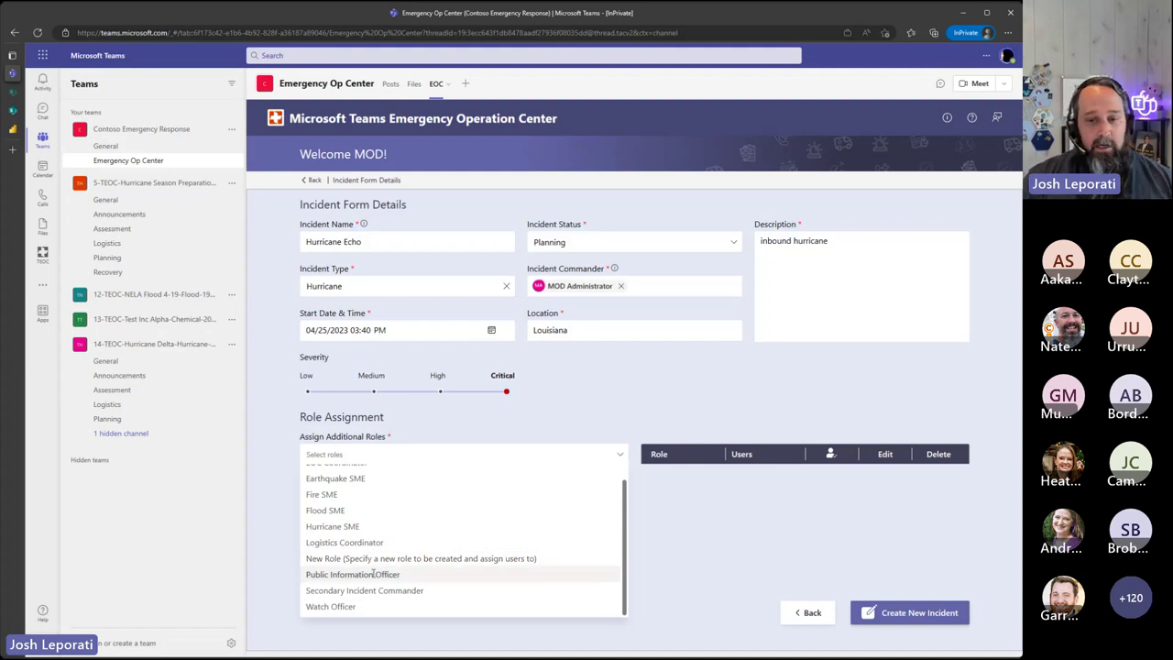
pyautogui.scroll(1, 403, 545)
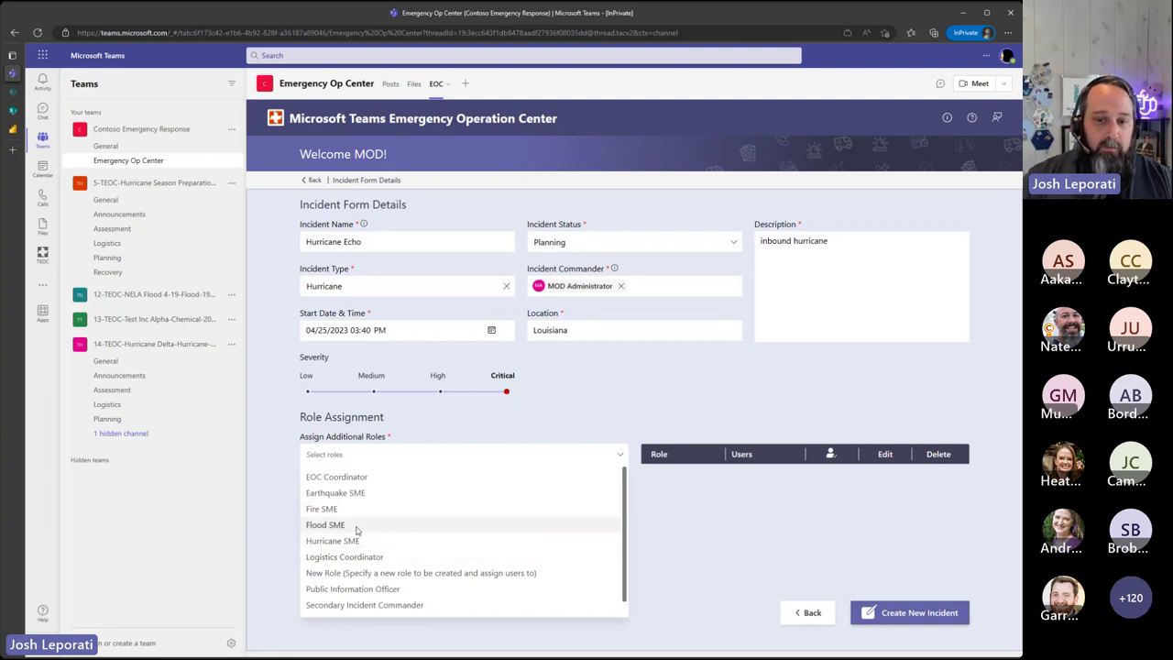
pyautogui.click(365, 543)
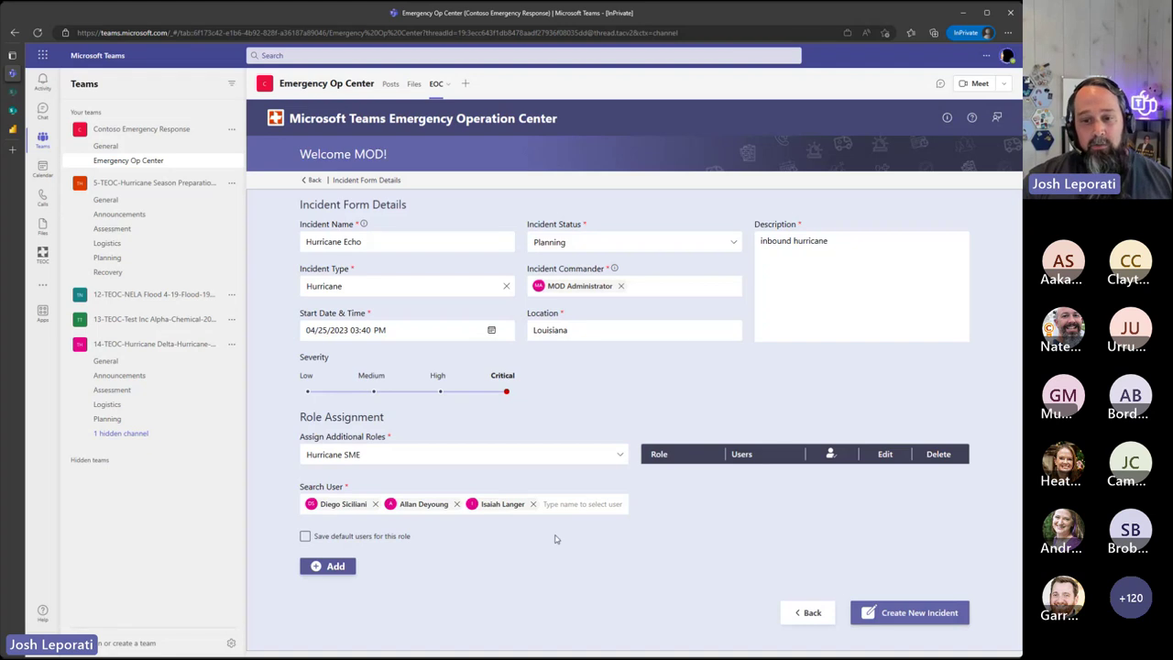
pyautogui.click(332, 565)
# Choose the EOC Coordinator role and select two users for it.
pyautogui.click(605, 458)
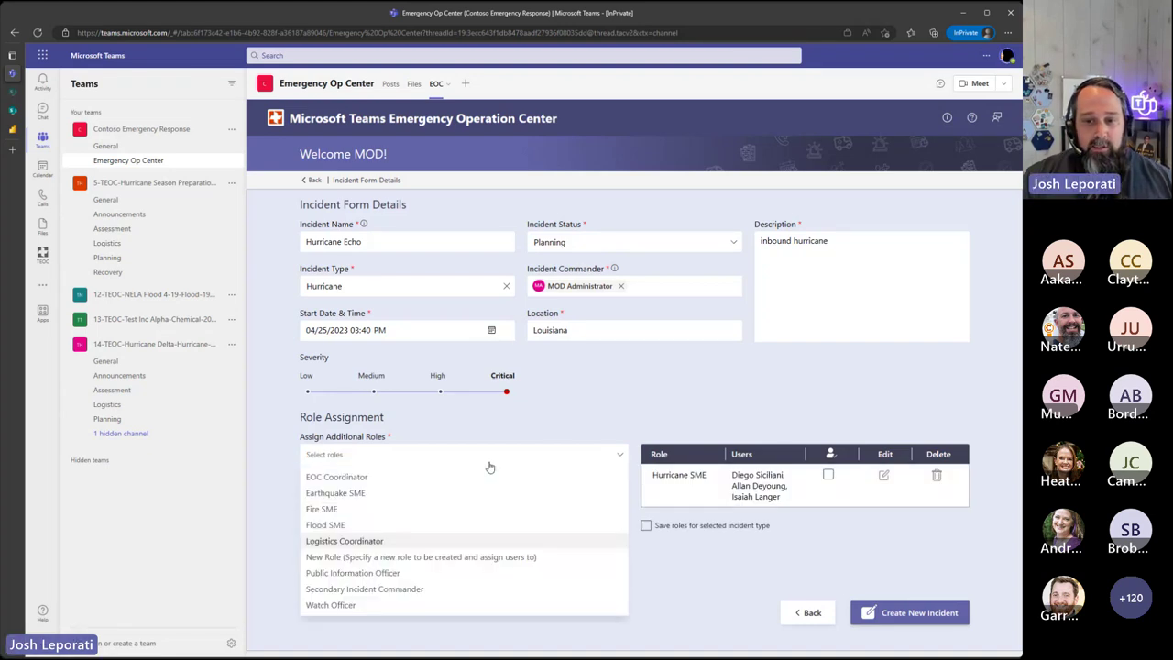
pyautogui.click(413, 473)
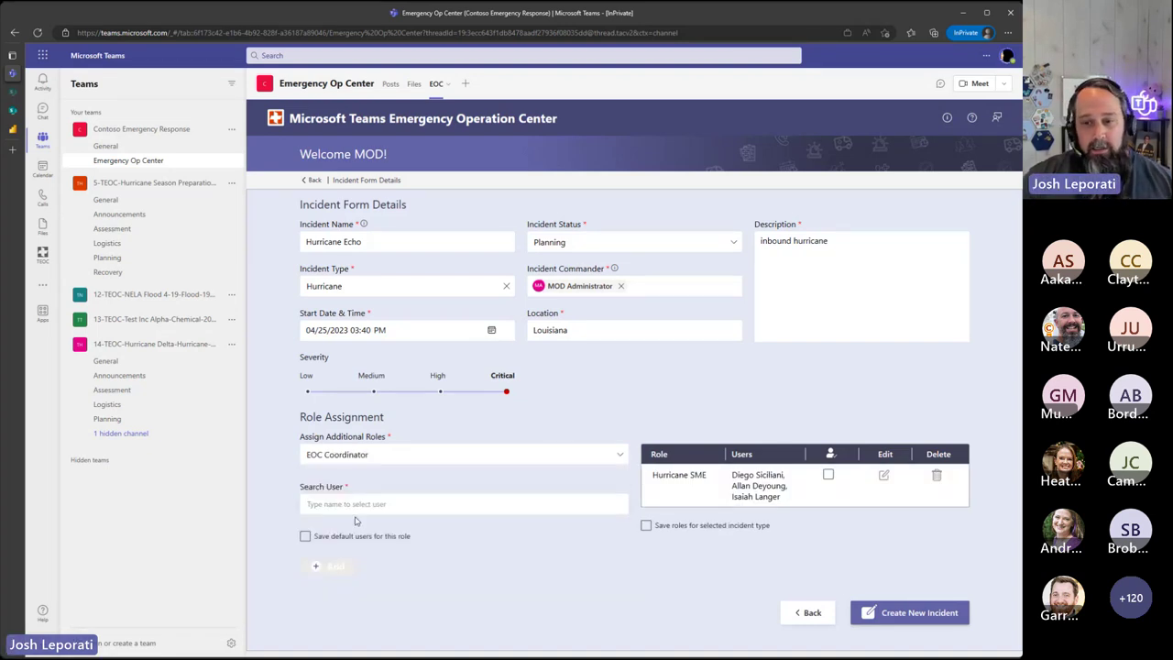
pyautogui.click(367, 505)
pyautogui.click(365, 417)
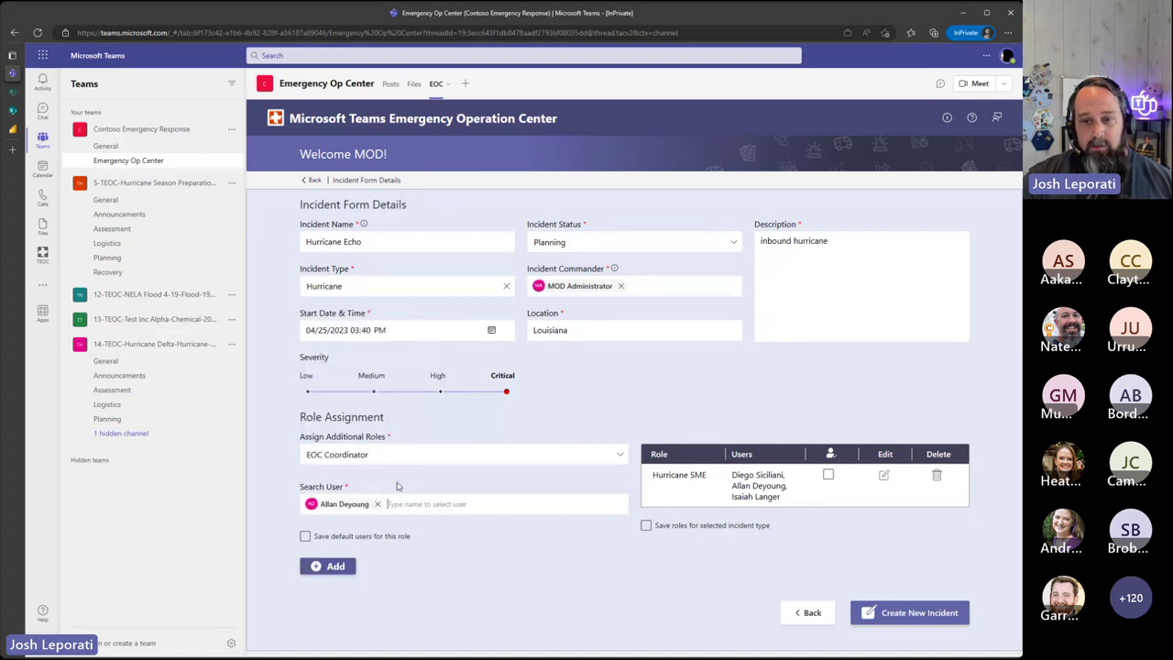
pyautogui.click(410, 503)
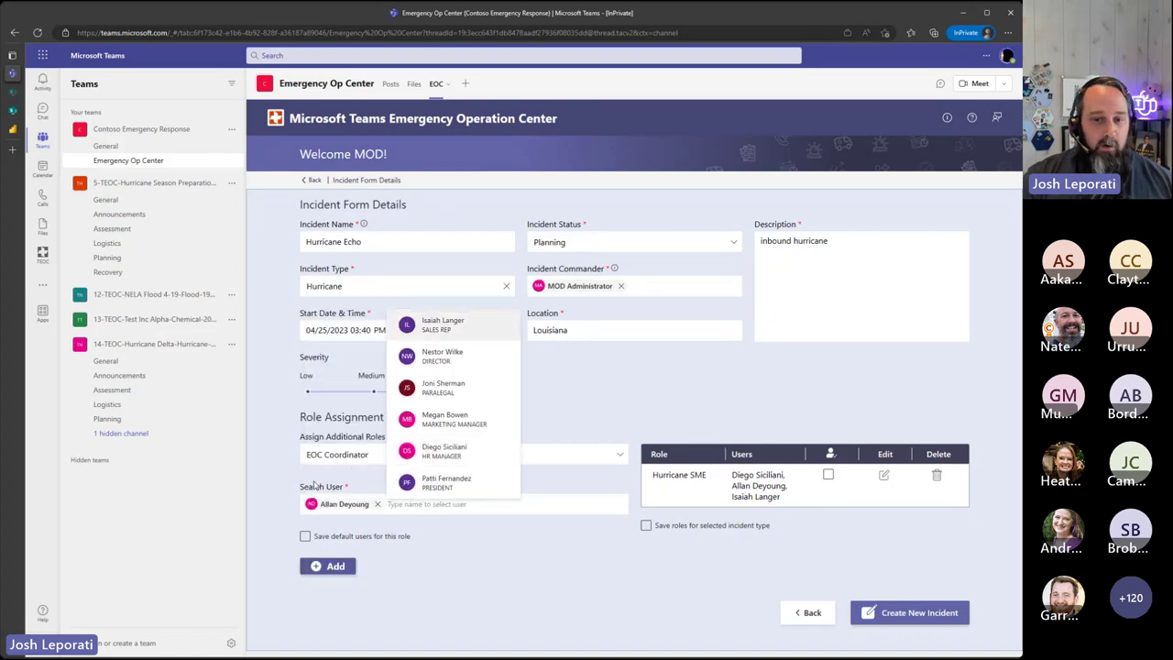
pyautogui.click(433, 483)
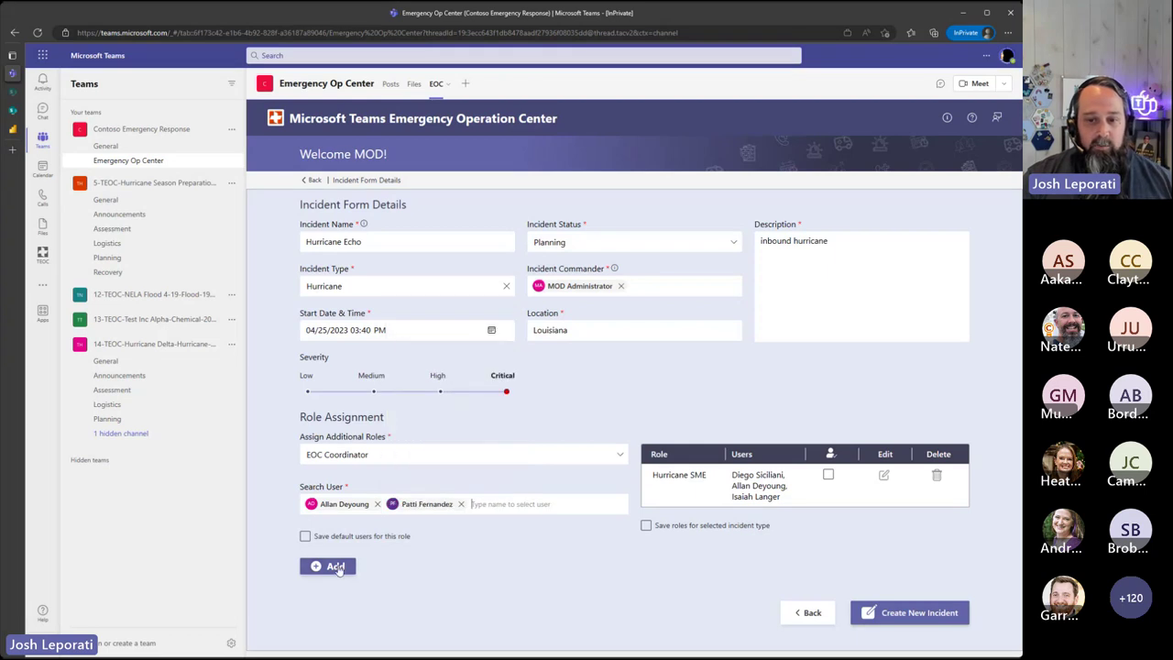
# Add EOC Coordinator with its two users to the Role table.
pyautogui.click(336, 567)
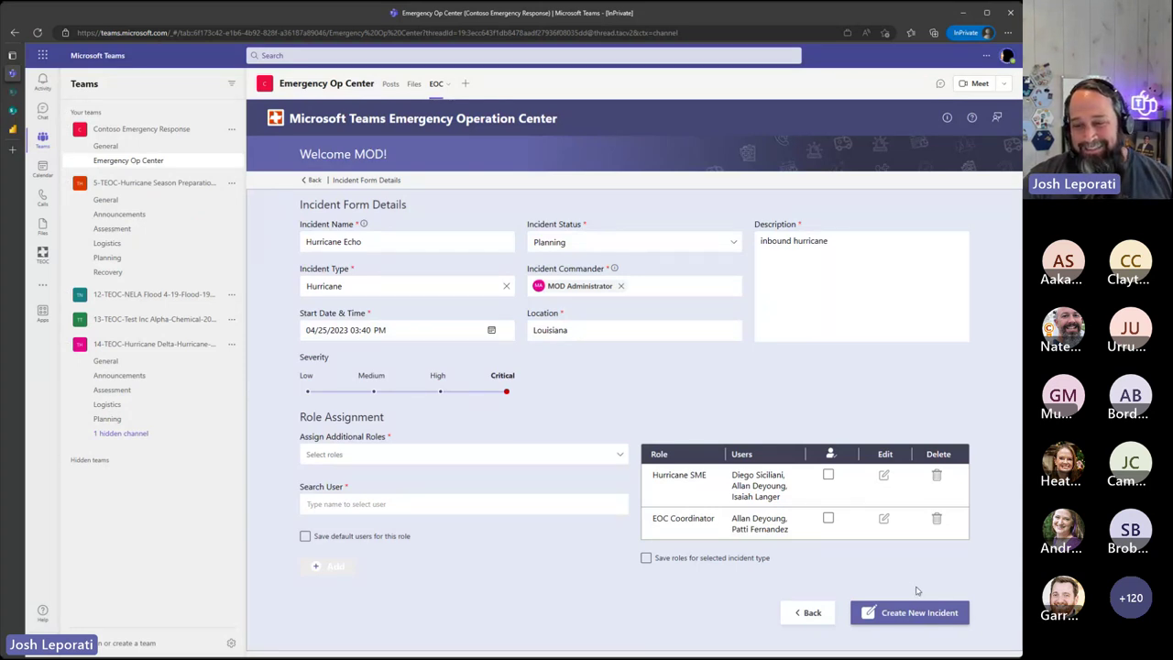
# Submit the Hurricane Echo incident, creating it as incident 15.
pyautogui.click(907, 614)
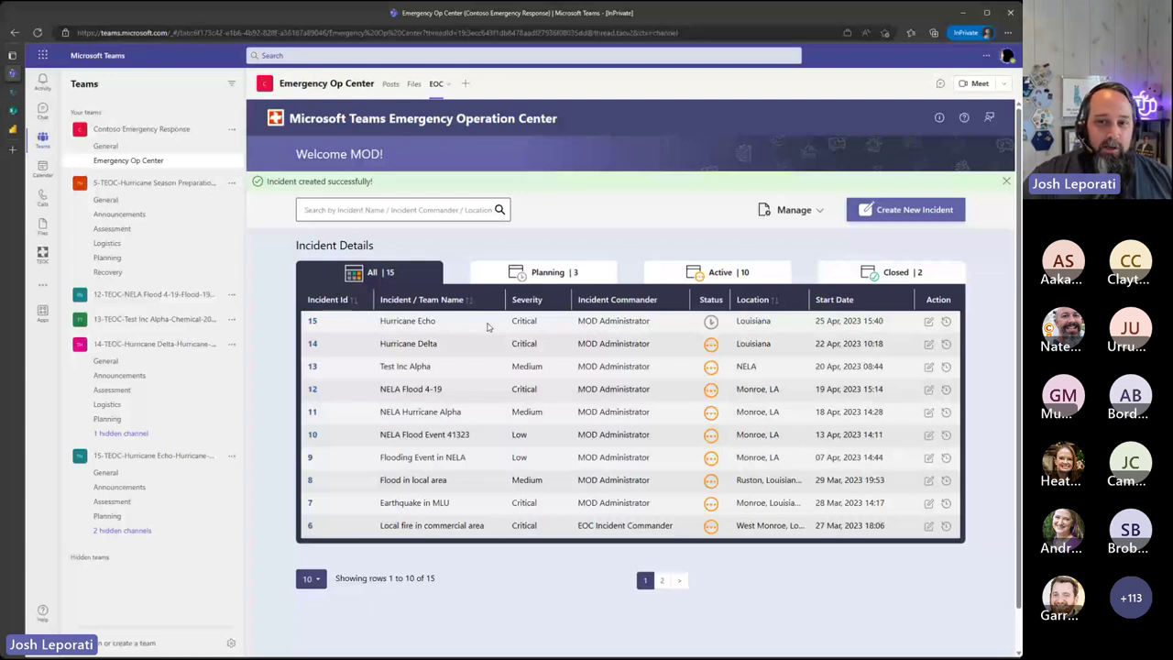
# Assign a user as Public Information Officer on Hurricane Echo and save the incident update.
pyautogui.click(488, 327)
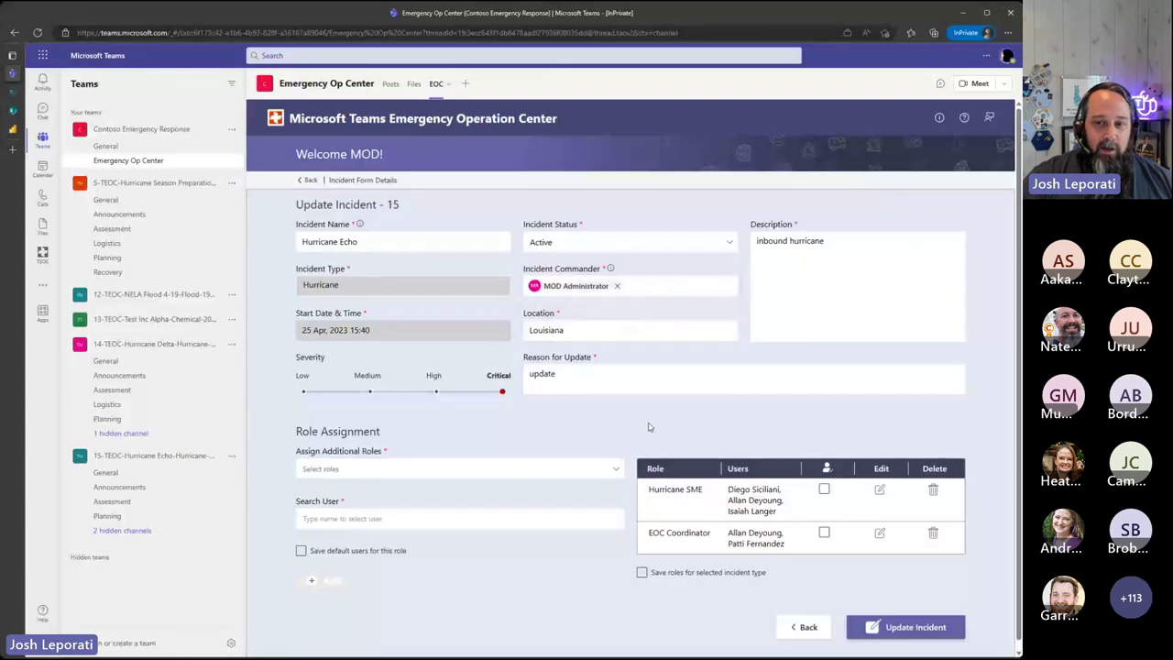
pyautogui.click(617, 472)
pyautogui.click(421, 570)
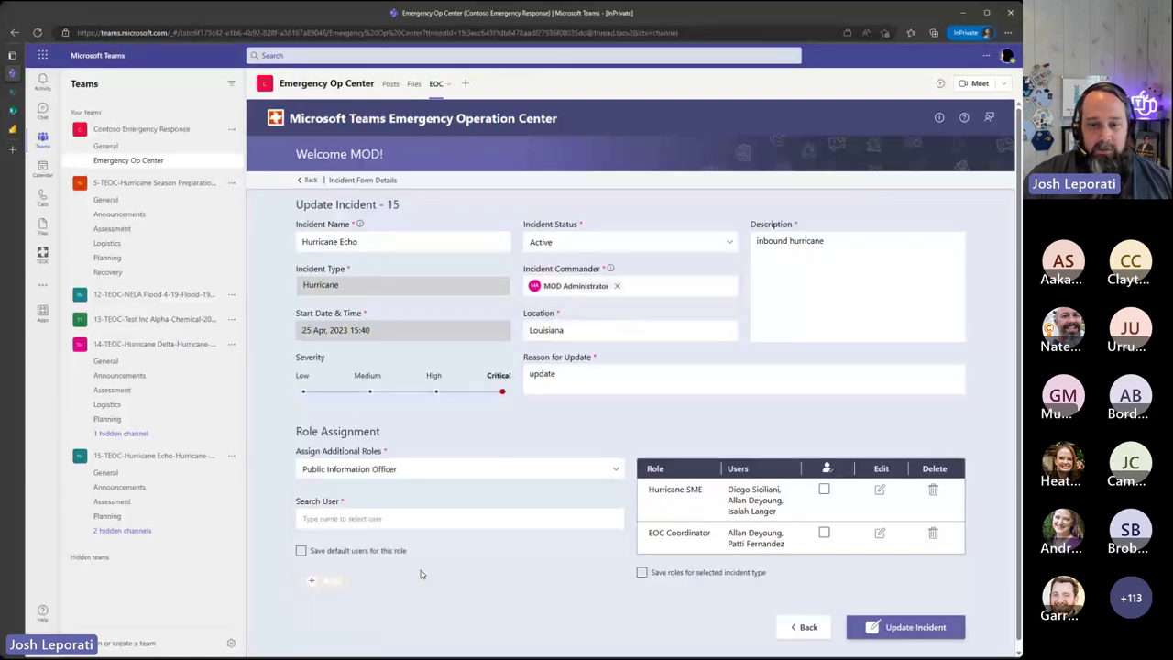
pyautogui.click(458, 519)
pyautogui.click(367, 468)
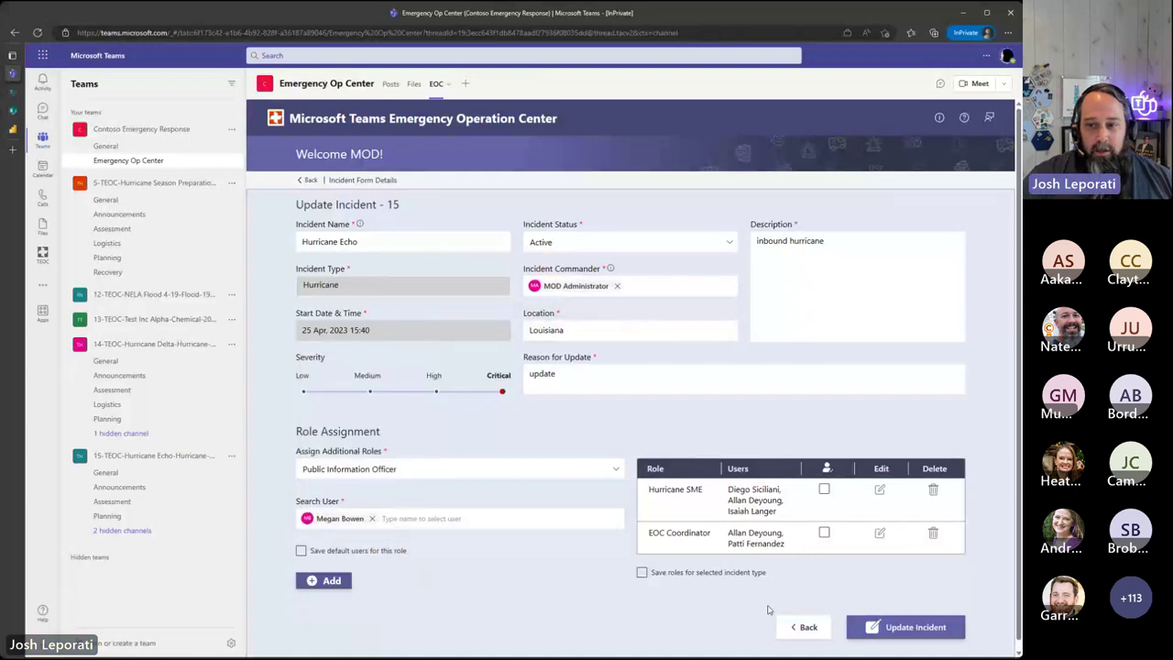
pyautogui.click(916, 630)
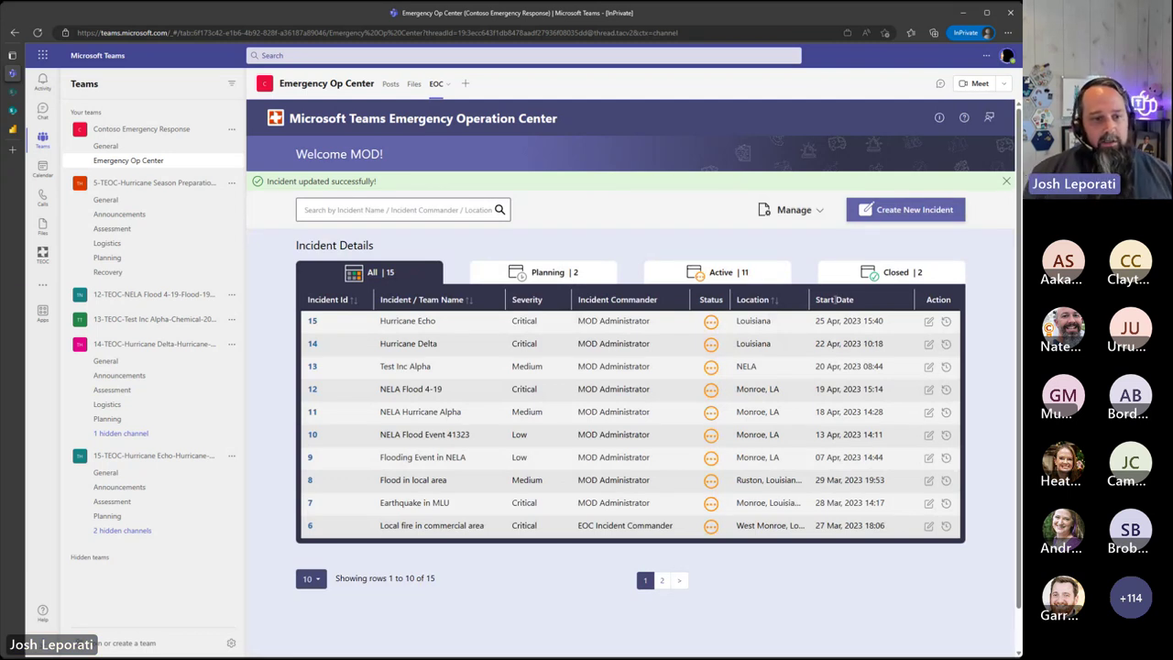
# Open incident 15's history and inspect the creation and Planning-to-Active update entries.
pyautogui.click(946, 323)
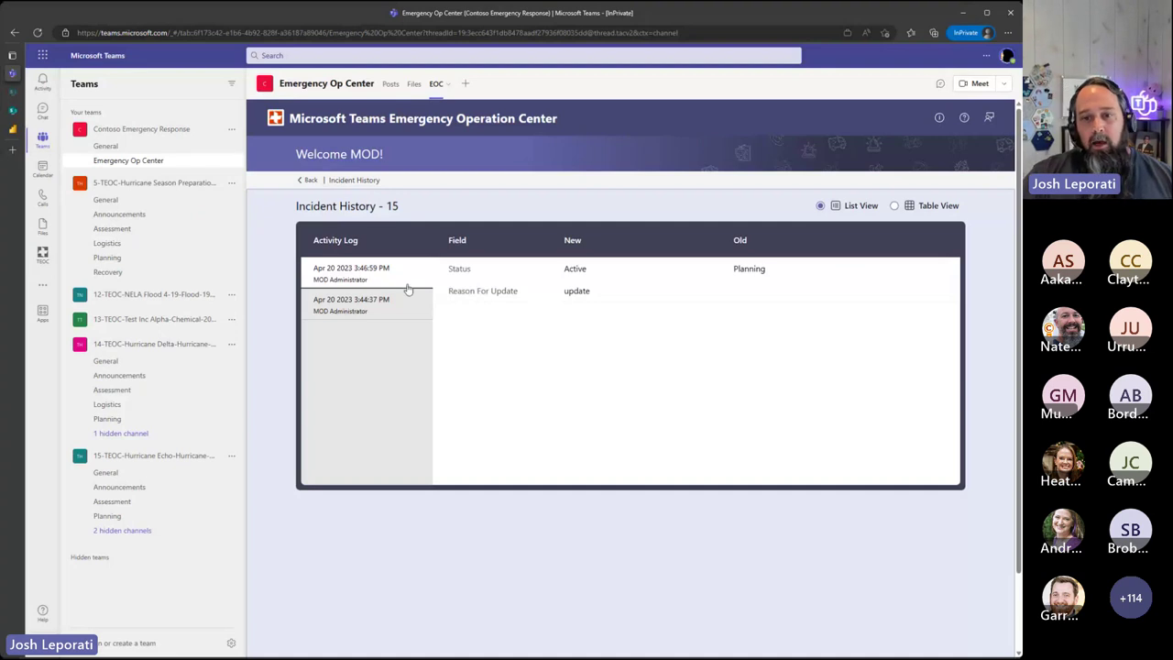
pyautogui.click(377, 303)
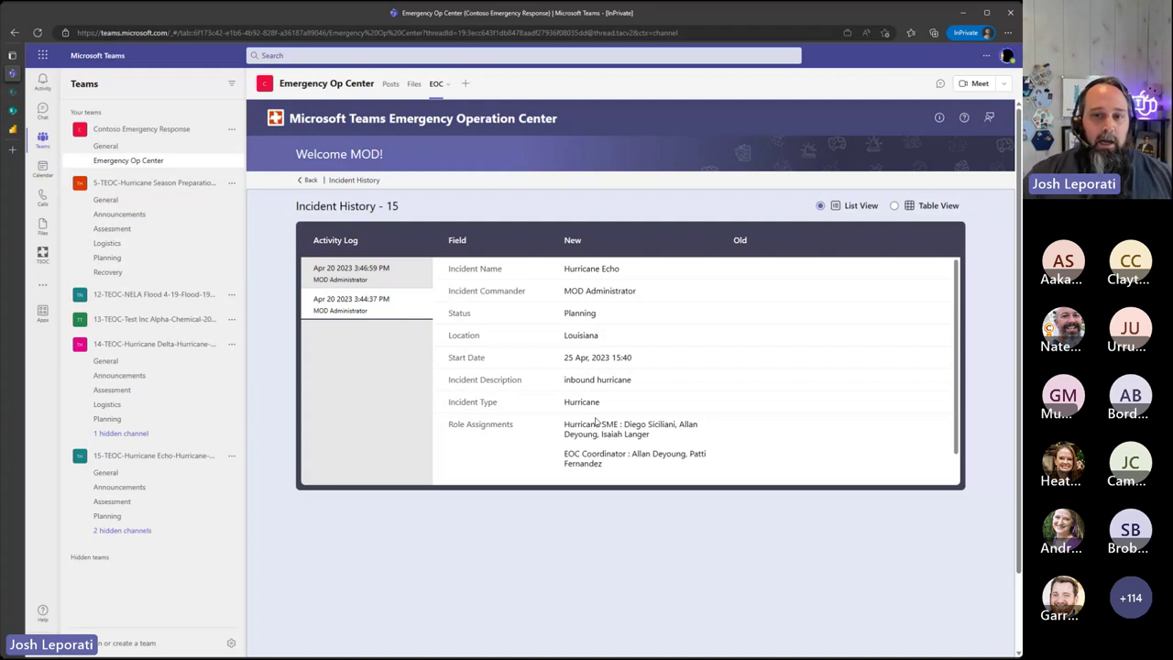
pyautogui.click(363, 280)
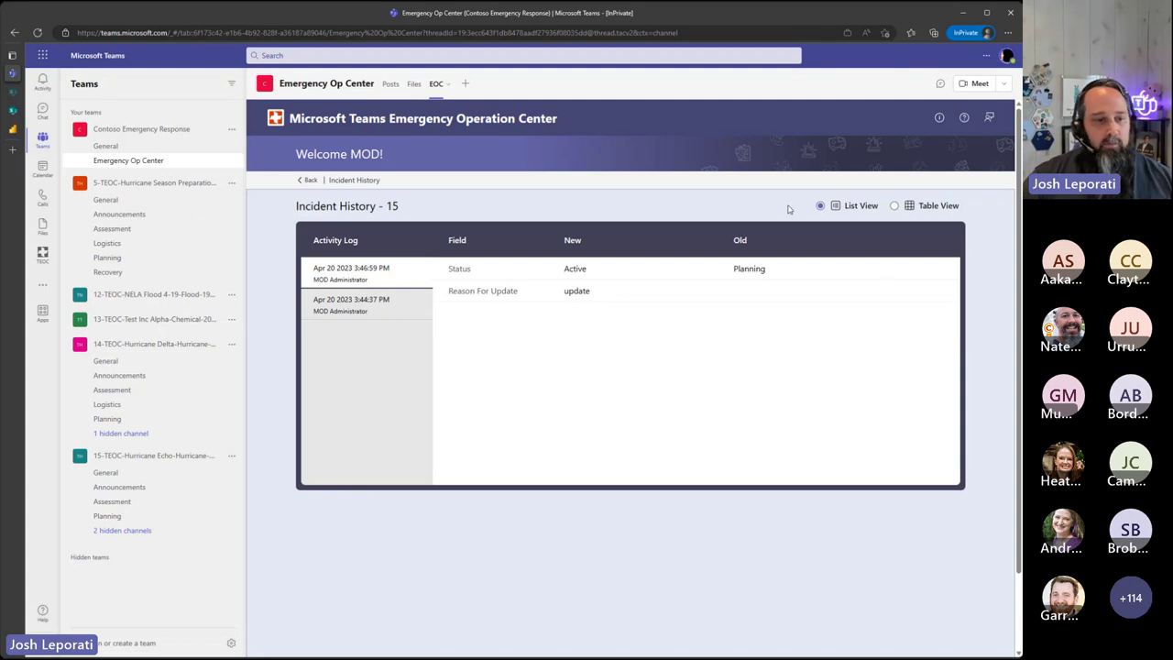
# Switch Hurricane Echo's incident history to table layout and adjust the table columns.
pyautogui.click(906, 210)
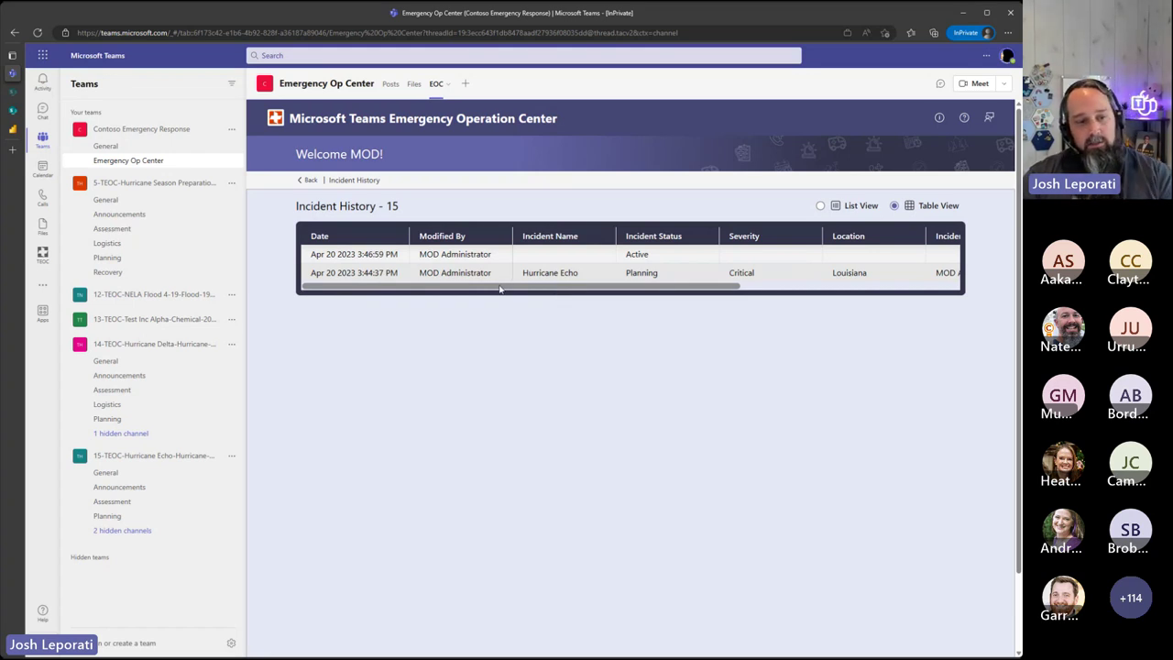
pyautogui.moveTo(500, 290)
pyautogui.mouseDown()
pyautogui.moveTo(823, 300)
pyautogui.moveTo(490, 299)
pyautogui.mouseUp()
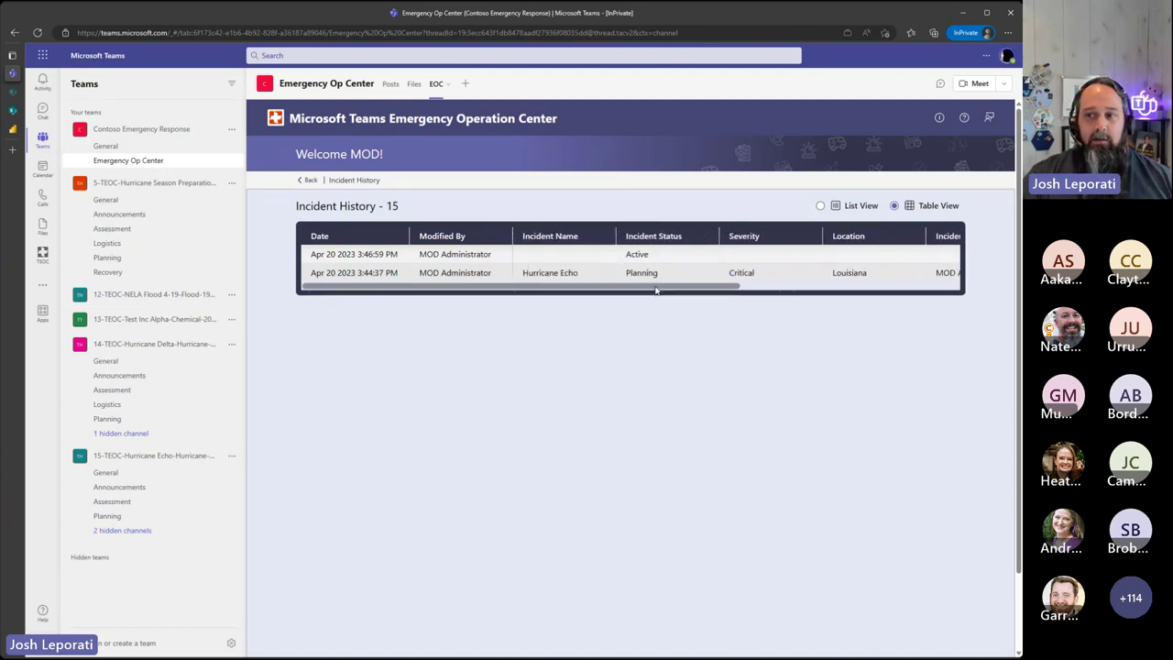
pyautogui.moveTo(655, 290); pyautogui.dragTo(736, 293)
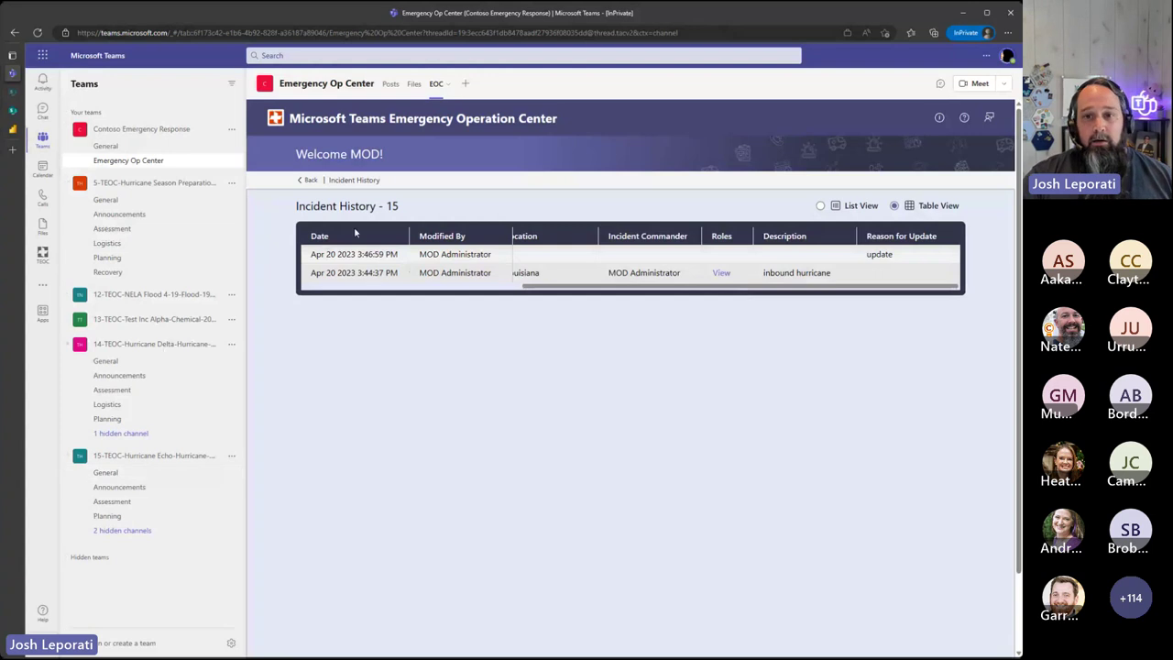
# Return to the incident dashboard and expand Manage to show Incident Types, Roles and Team Name.
pyautogui.click(310, 179)
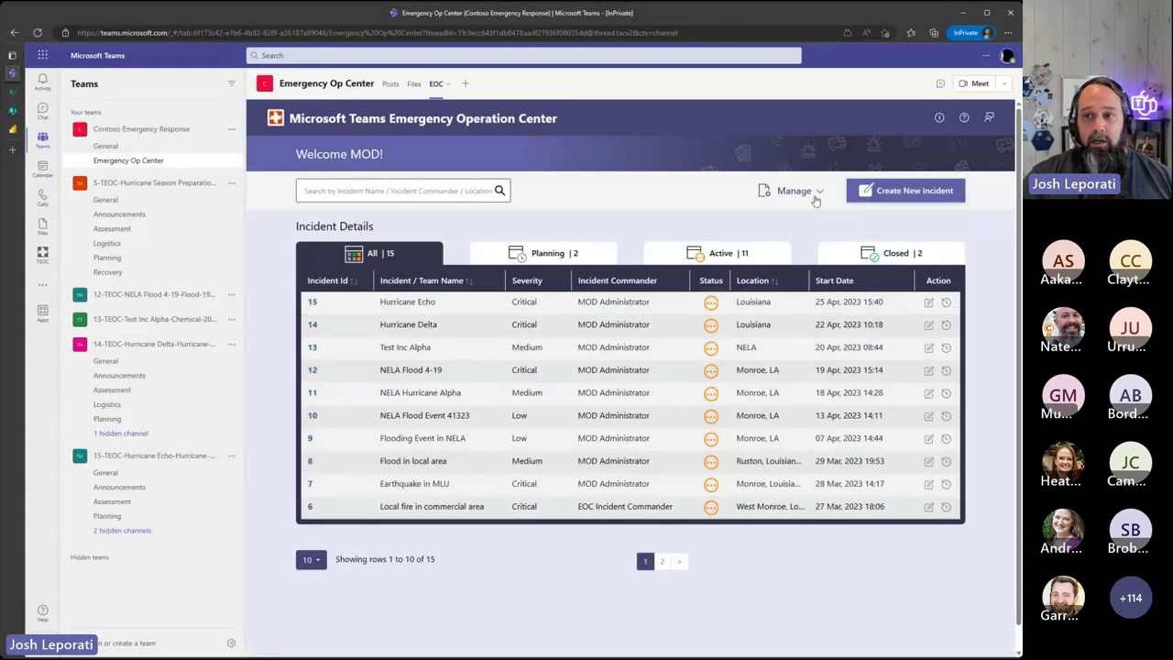
pyautogui.click(815, 194)
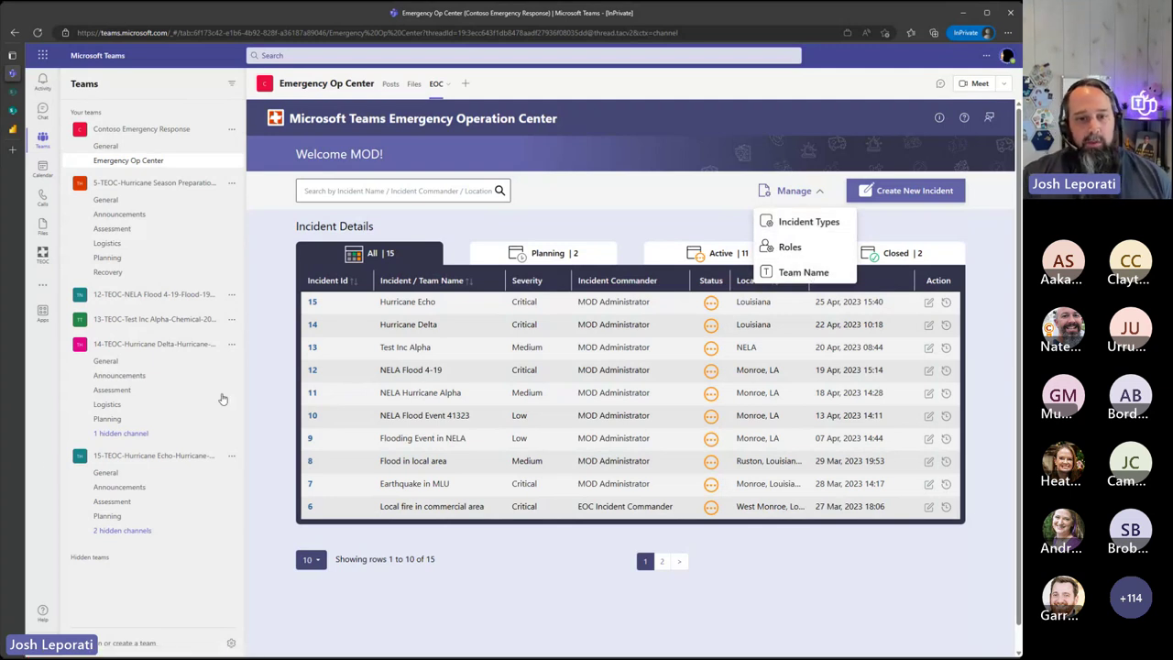
pyautogui.click(132, 471)
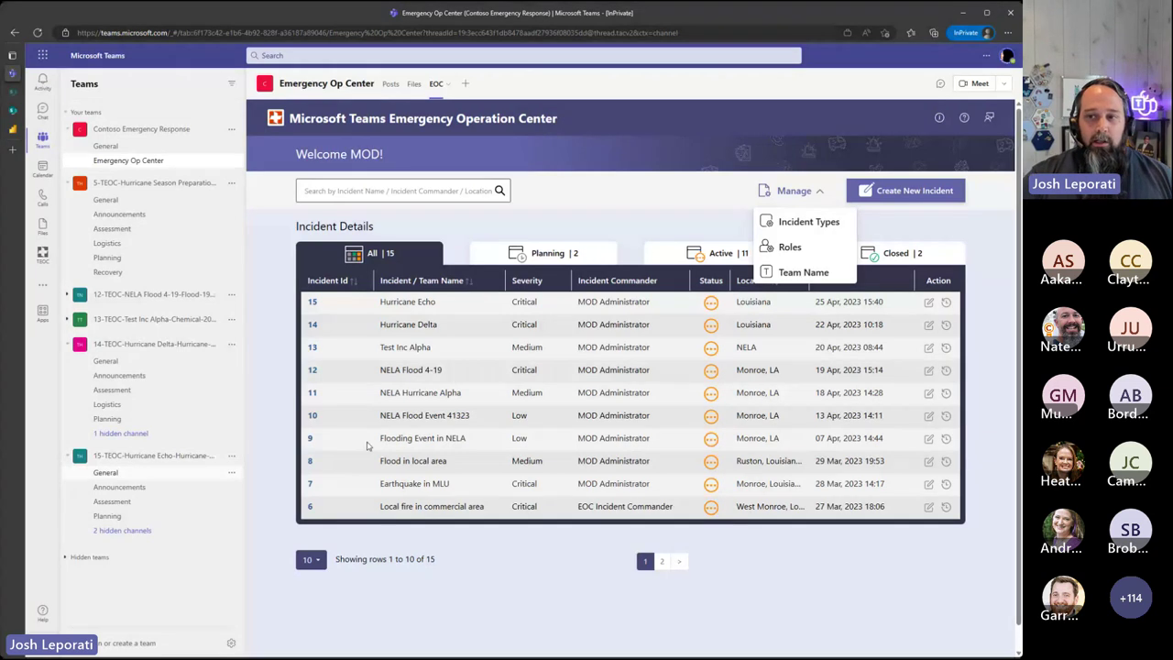
# Open the TEOC-IncidentType SharePoint list, then view TEOCSite's site contents.
pyautogui.click(799, 223)
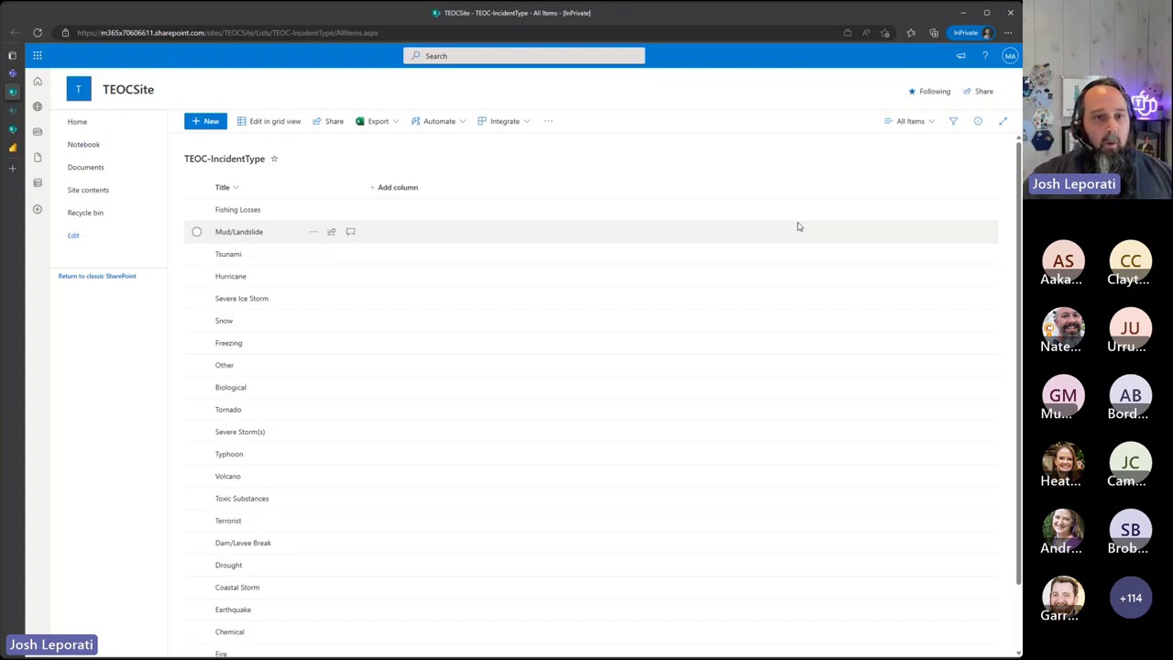
pyautogui.click(121, 192)
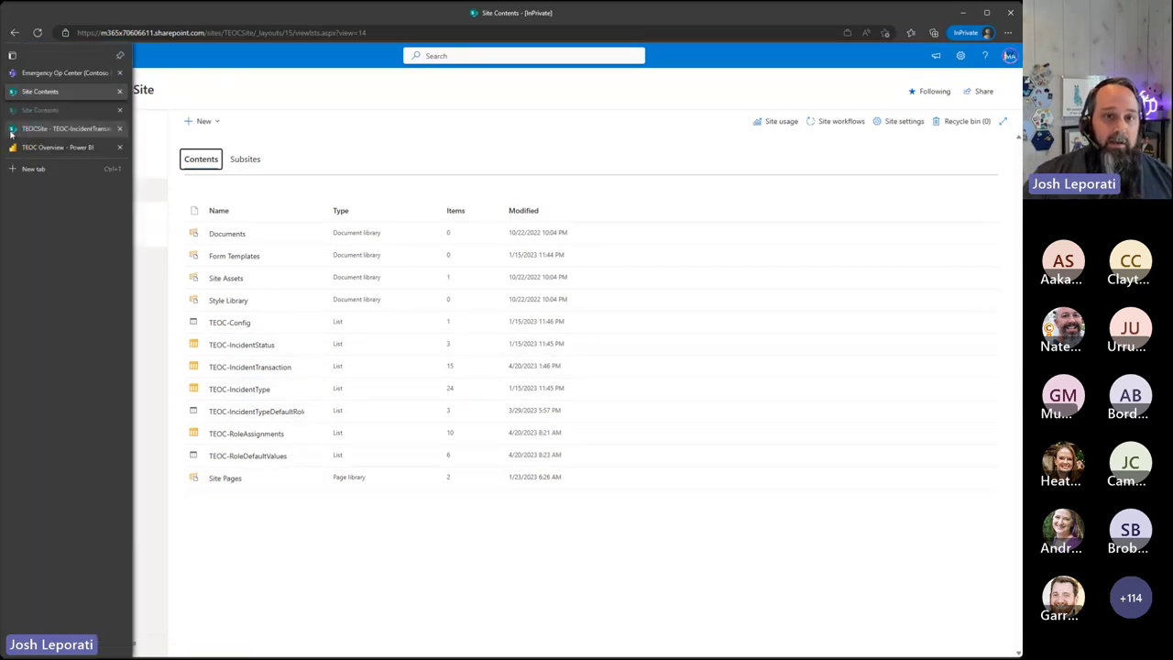
# Switch to the TEOC-IncidentTransaction list showing every incident's type, status, start time and location.
pyautogui.click(11, 134)
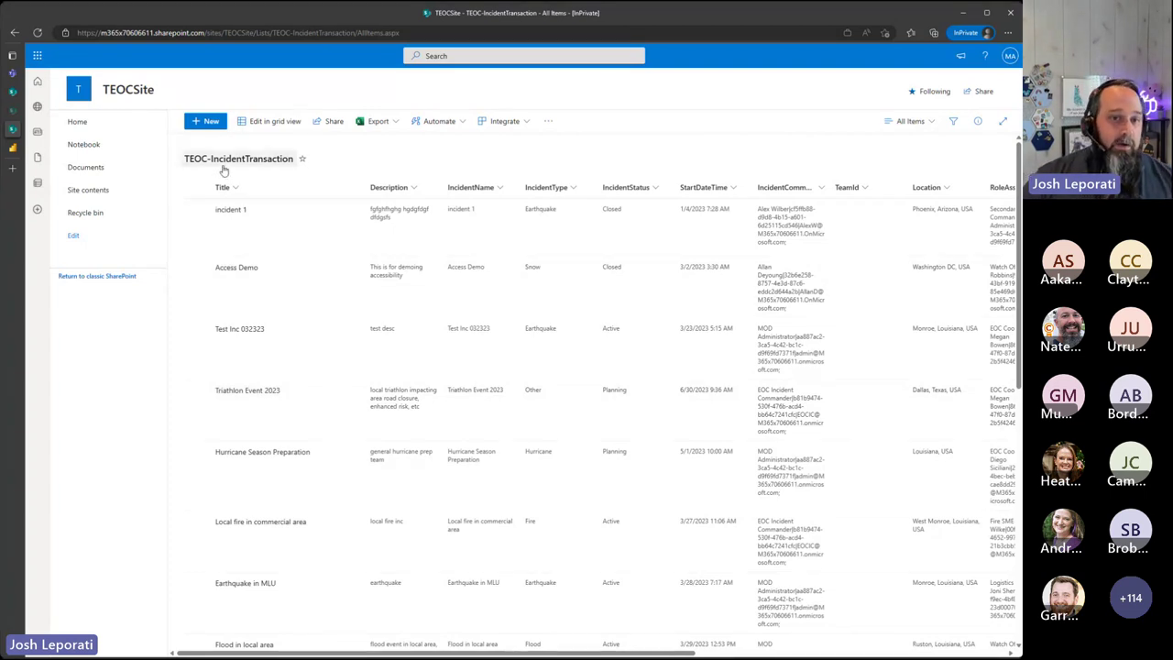
# Open the TEOC Overview Power BI report and zoom its location map into the Gulf Coast.
pyautogui.moveTo(12, 146)
pyautogui.click(55, 147)
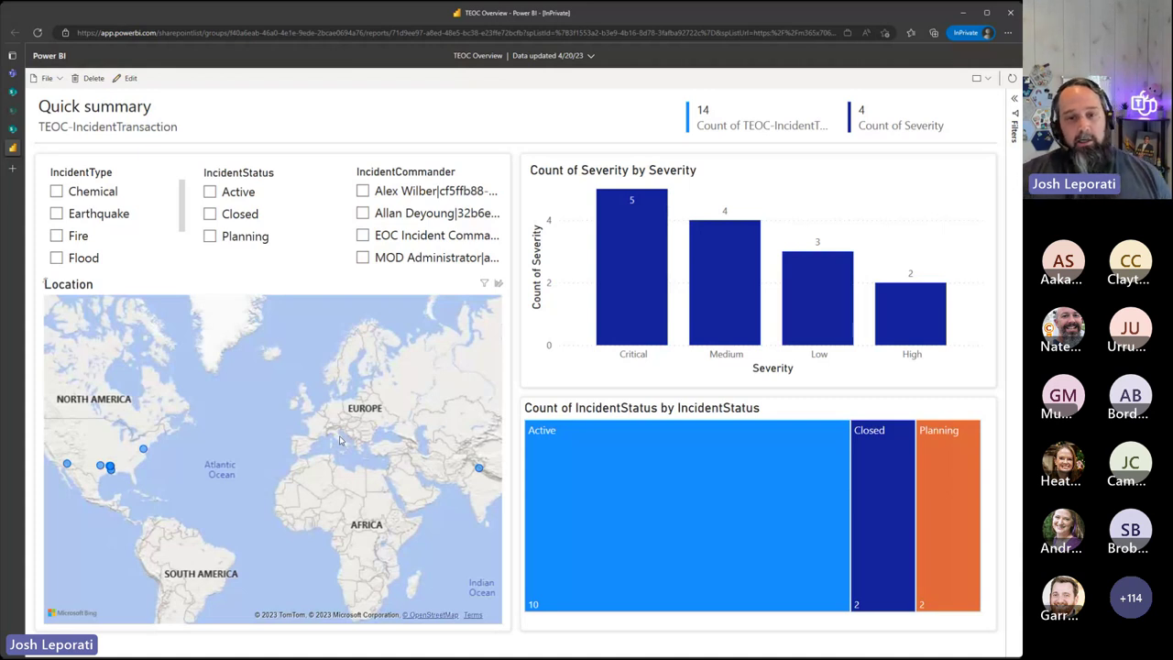
pyautogui.scroll(5, 101, 478)
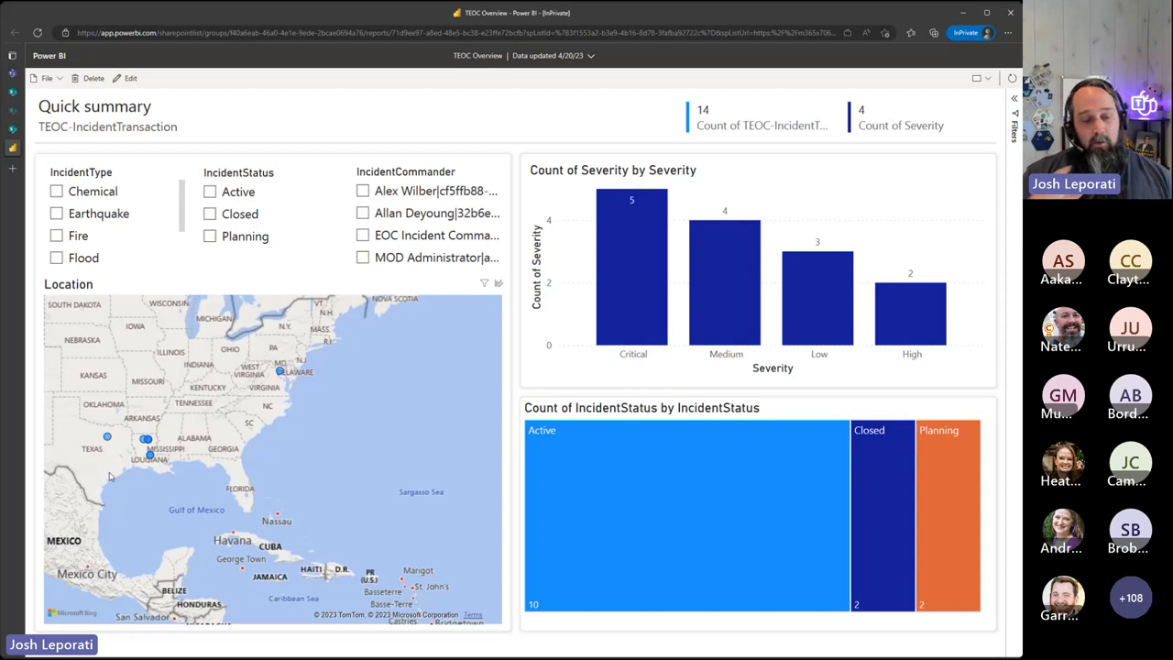
# Go via SharePoint Site contents back to the Emergency Op Center dashboard in Teams.
pyautogui.click(19, 88)
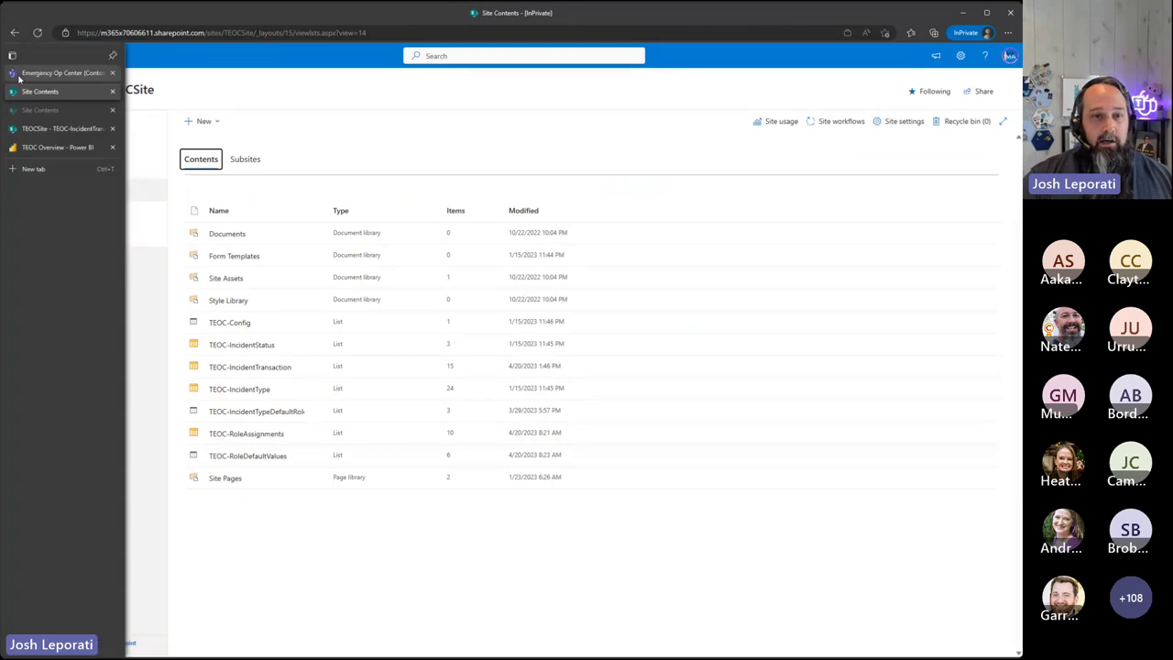
pyautogui.click(27, 72)
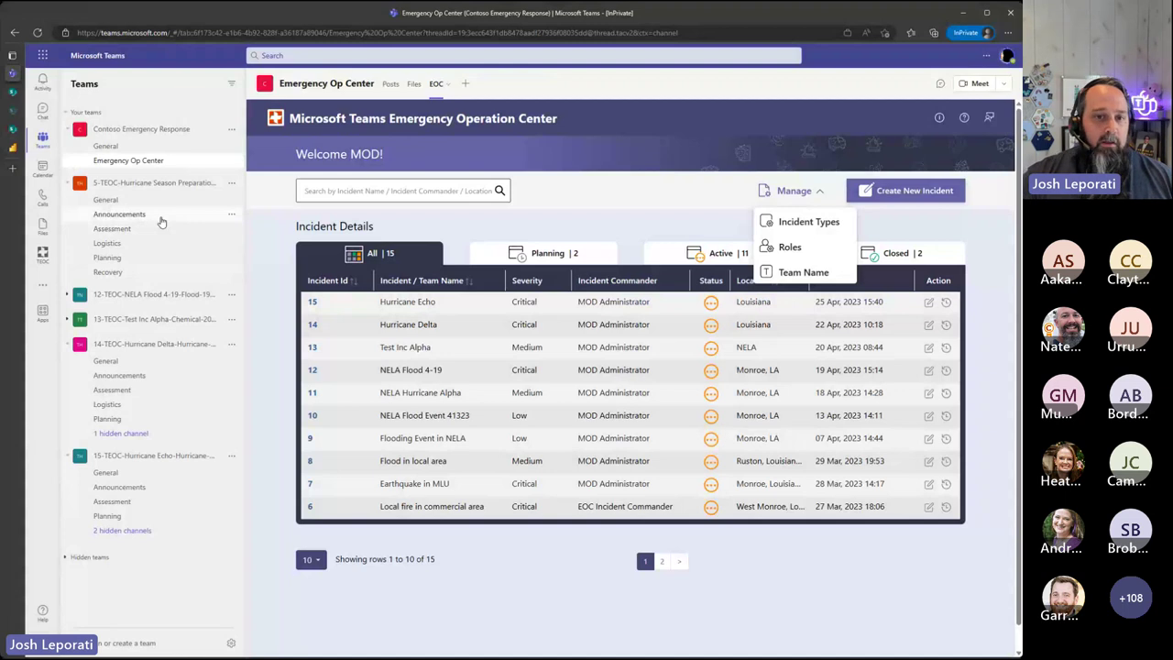
# Open the Ground Assessments tab in the Hurricane Season Preparation team's Assessment channel.
pyautogui.click(160, 225)
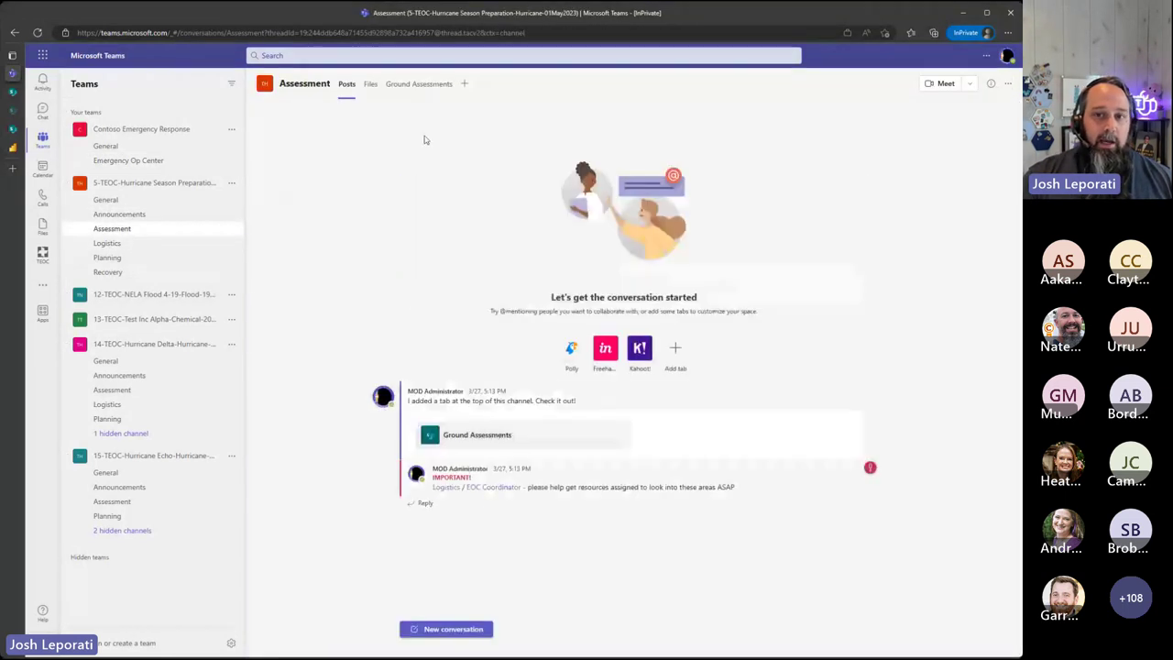
pyautogui.click(419, 83)
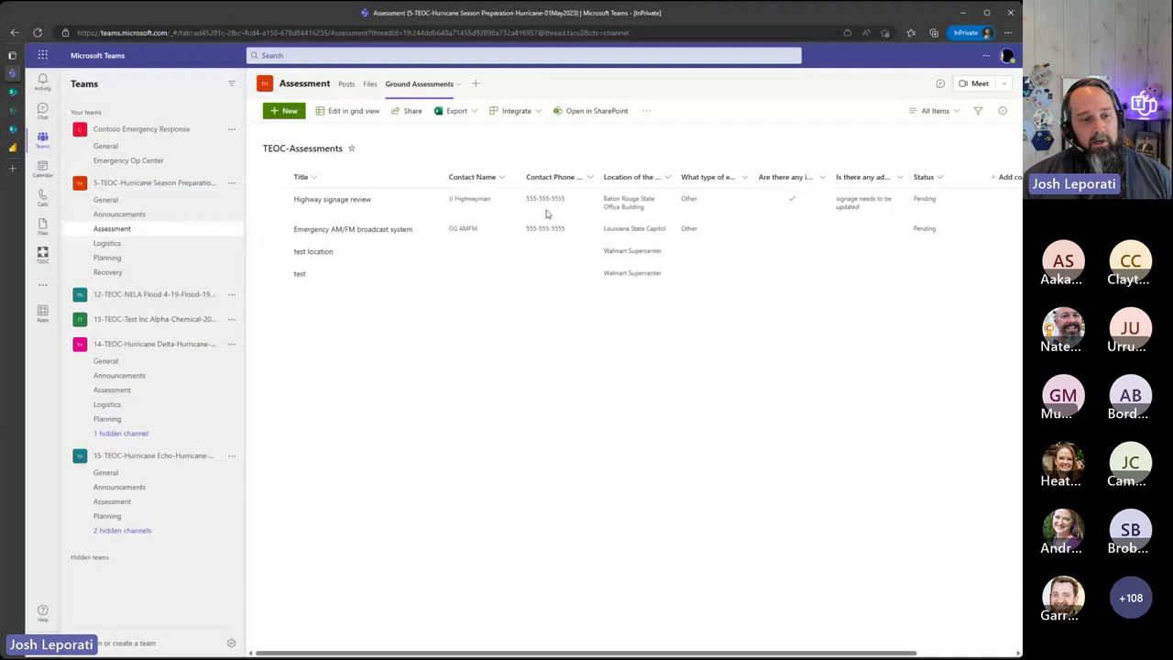
# Start a new TEOC-Assessments item and display the channel conversation beside the blank form.
pyautogui.click(284, 110)
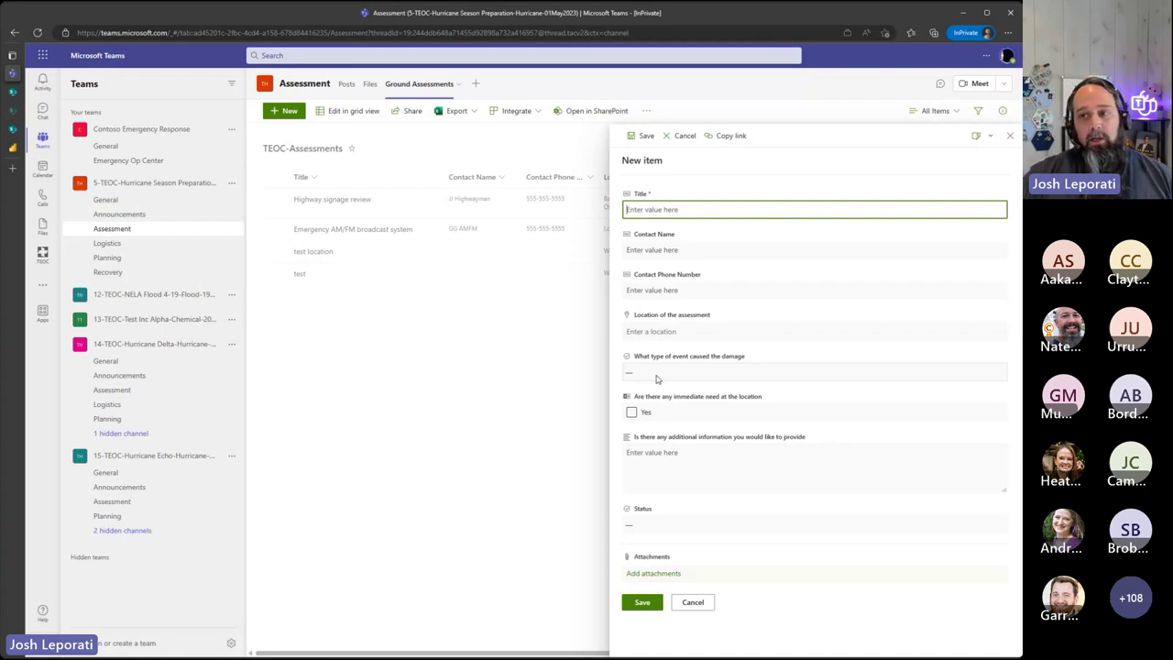
pyautogui.click(939, 83)
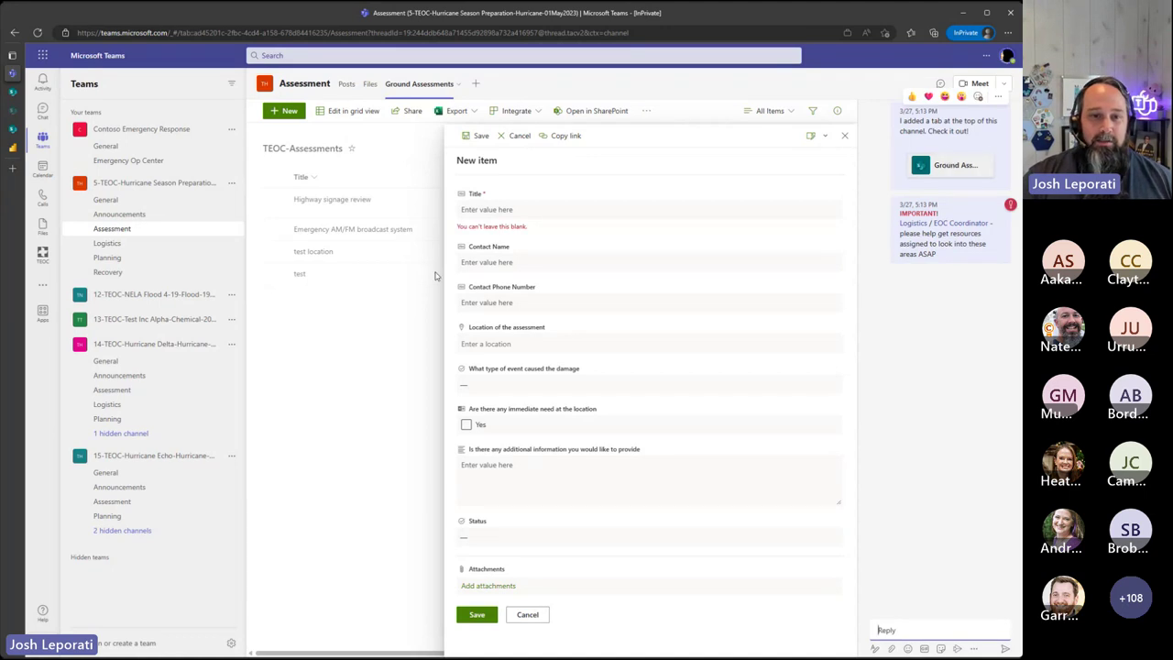
# Open the News tab of the hurricane team's Announcements channel.
pyautogui.click(131, 215)
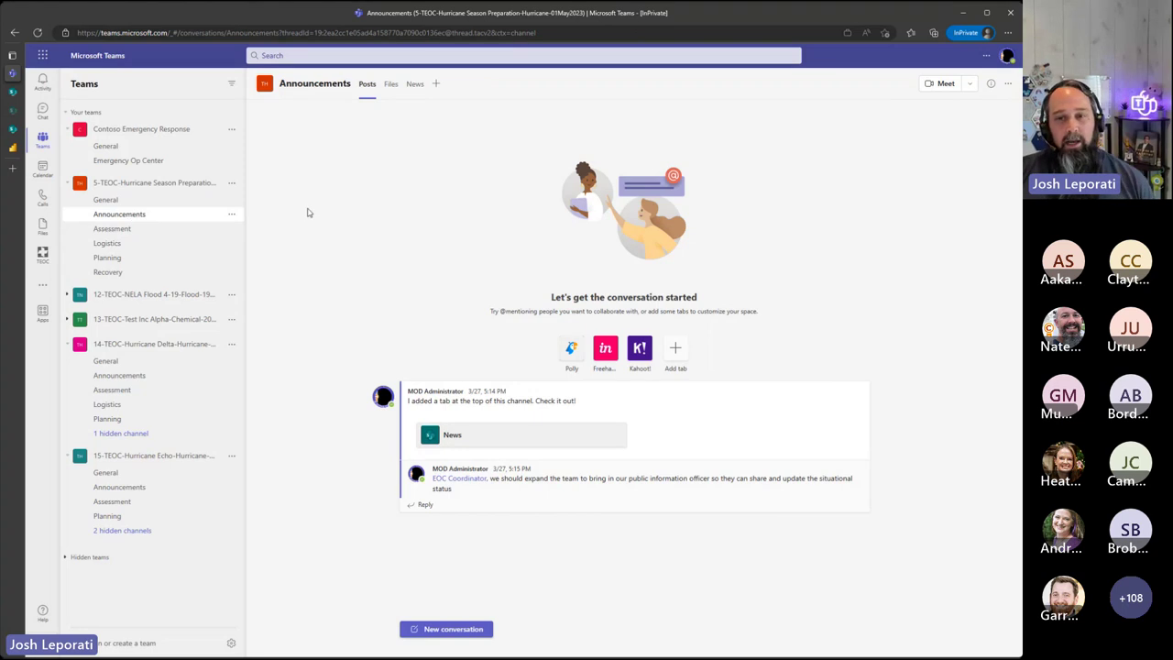
pyautogui.click(414, 85)
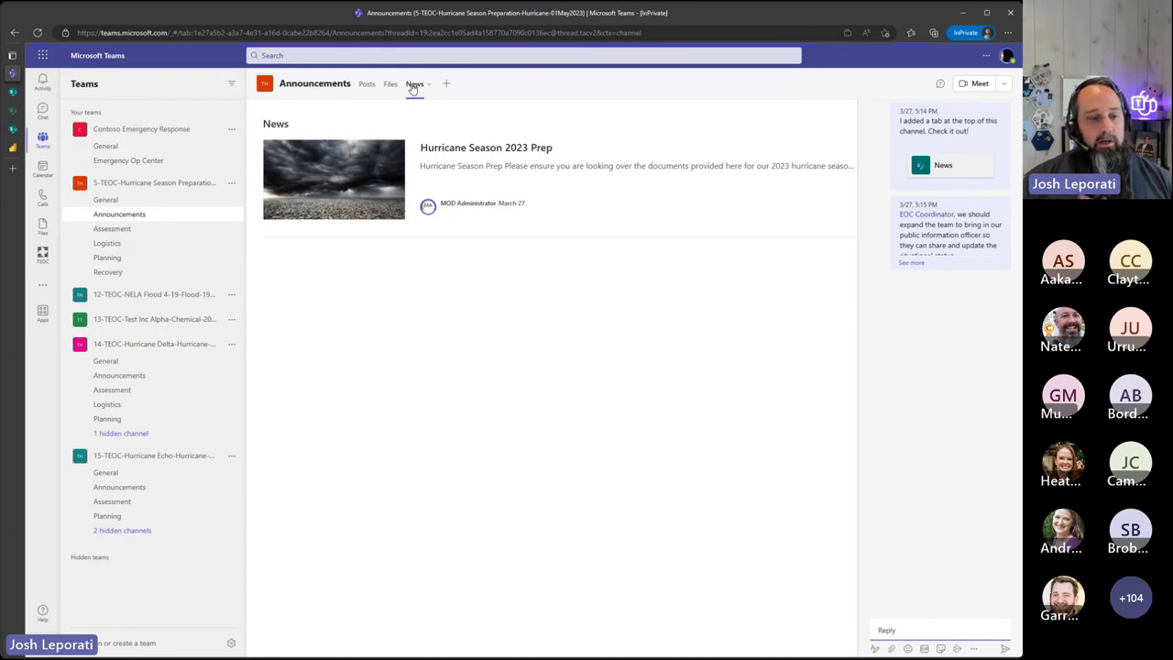
# Read the Hurricane Season 2023 Prep article, then move to the Emergency Op Center channel.
pyautogui.click(414, 85)
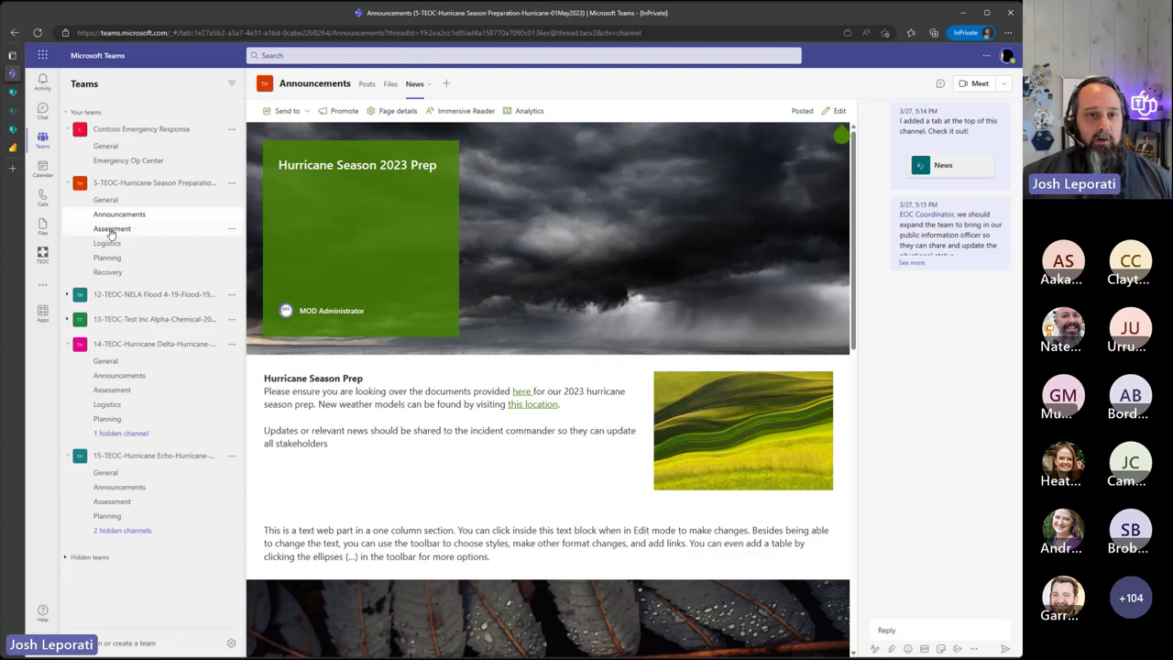
pyautogui.click(128, 161)
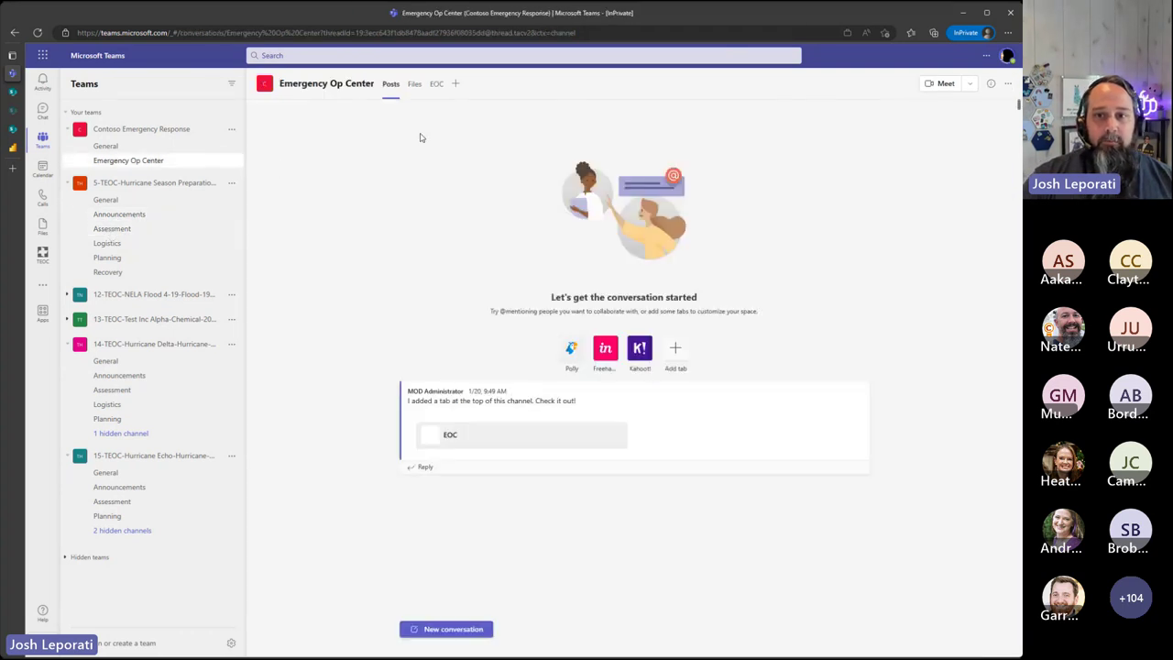
# Reload the Emergency Operation Center app from the channel's EOC tab.
pyautogui.click(437, 92)
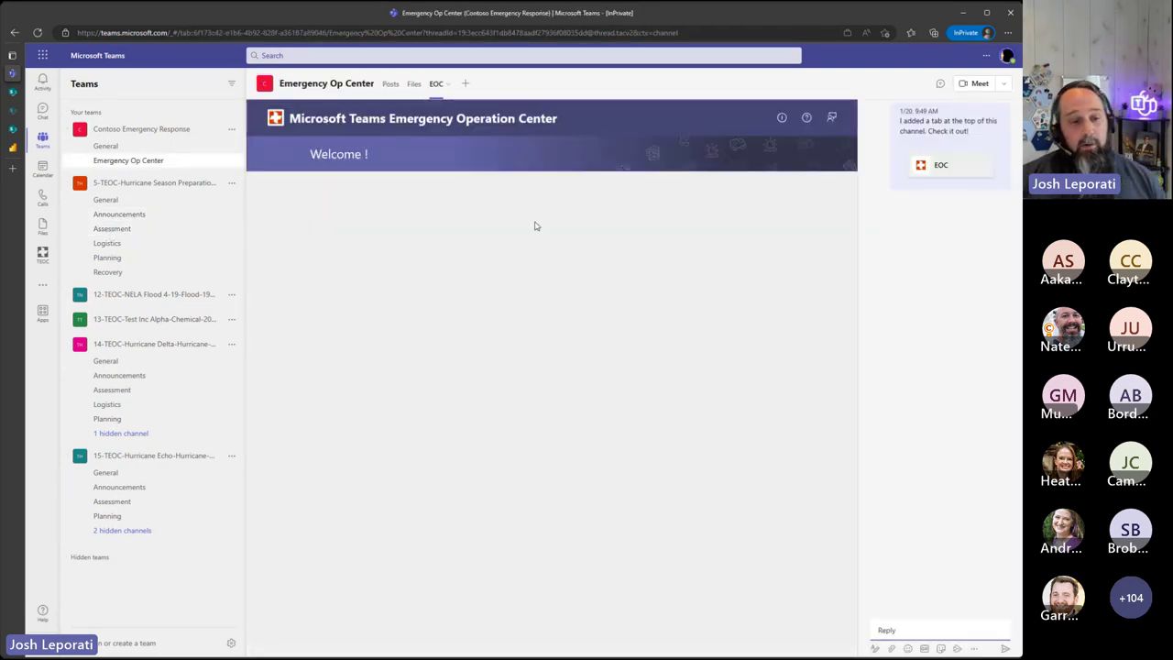